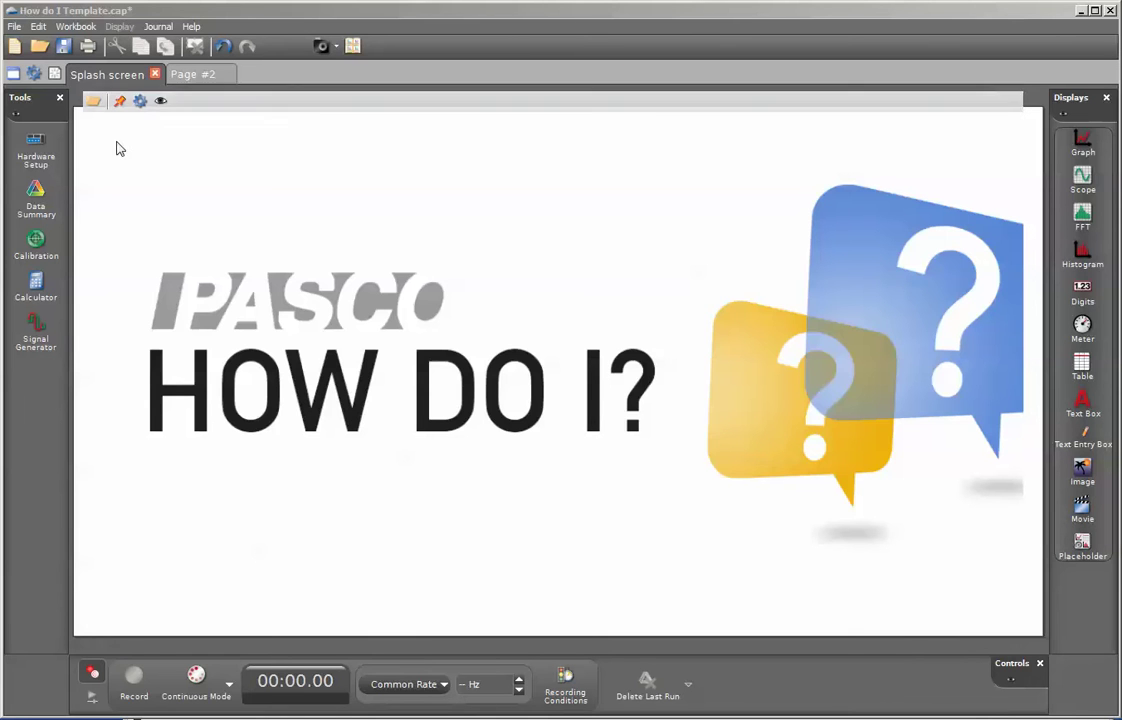
Step: Attach a Photogate to digital inputs Ch 1 and Ch 2 of the 850 Universal Interface
left_click(36, 148)
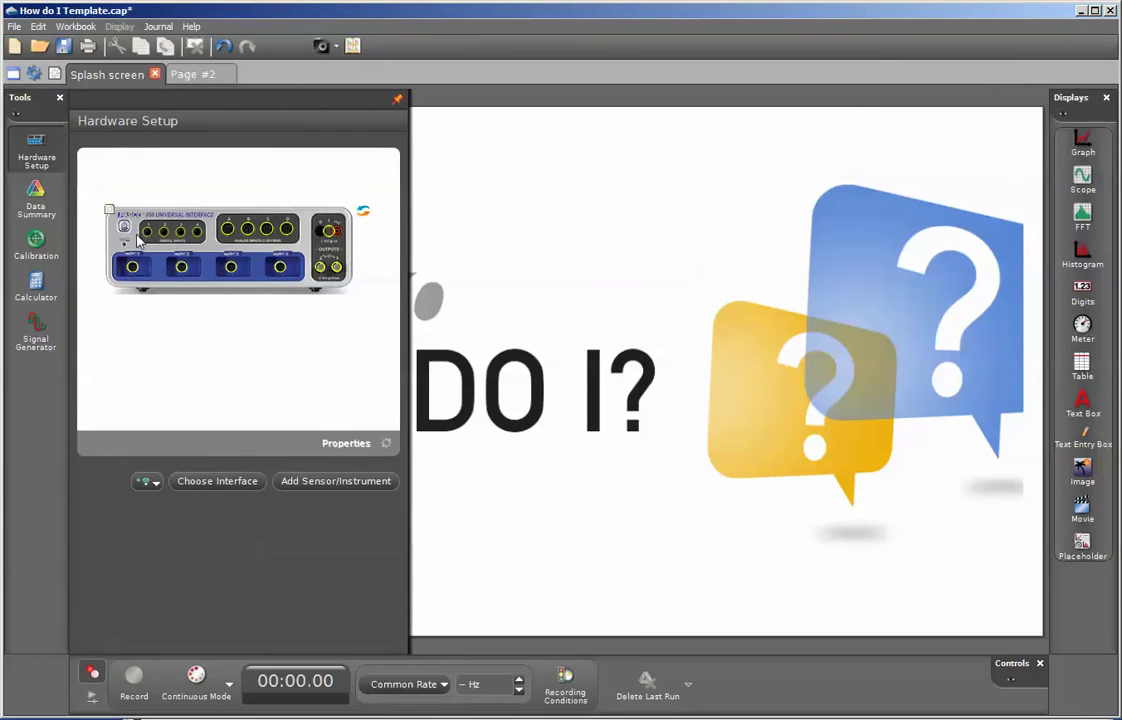
left_click(147, 234)
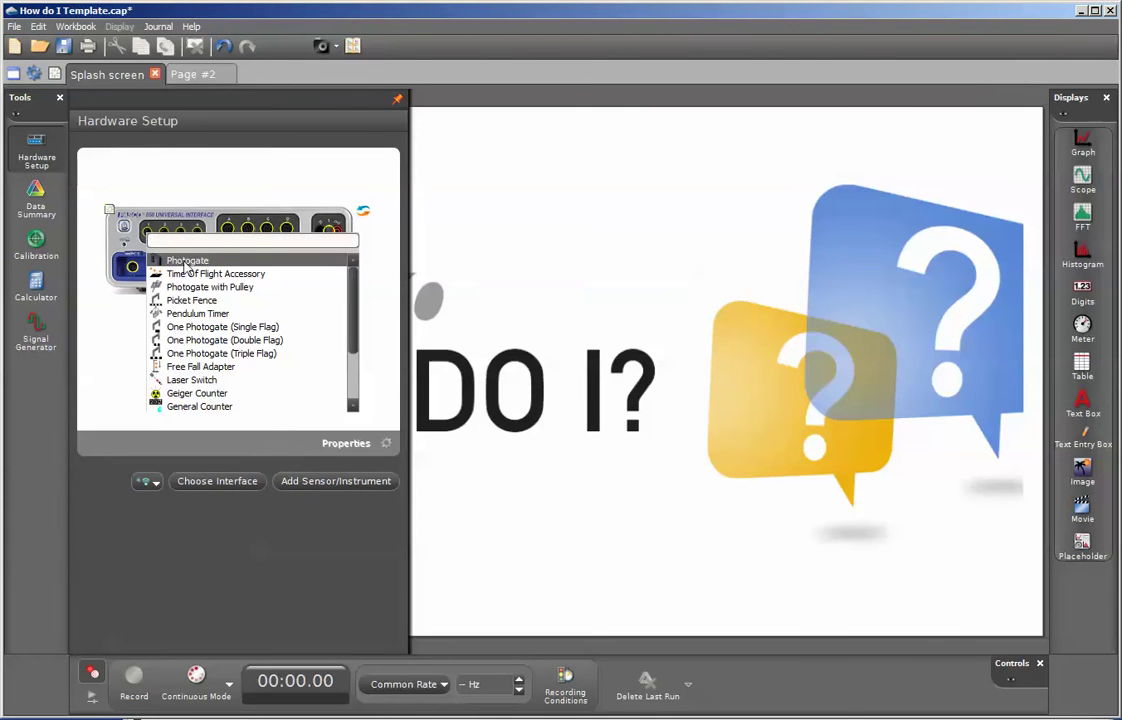
left_click(162, 236)
left_click(162, 236)
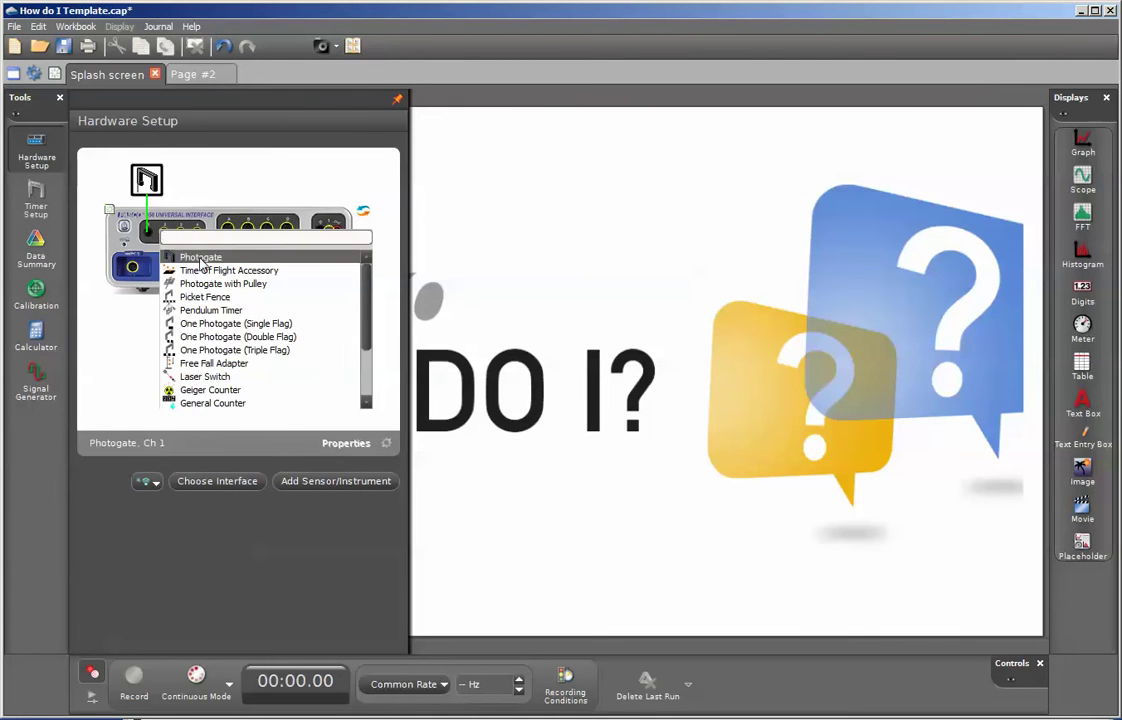
left_click(176, 232)
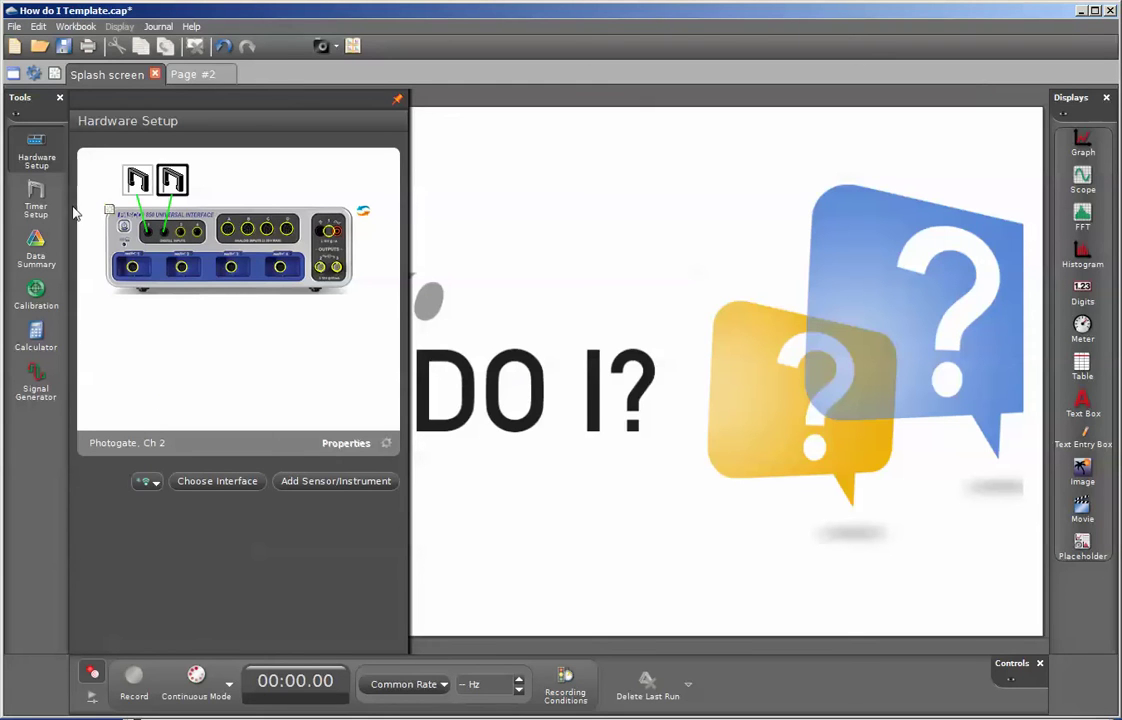
Step: Create a pre-configured Two Photogates (Single Flag) timer, leaving out Acceleration Between Gates
left_click(42, 206)
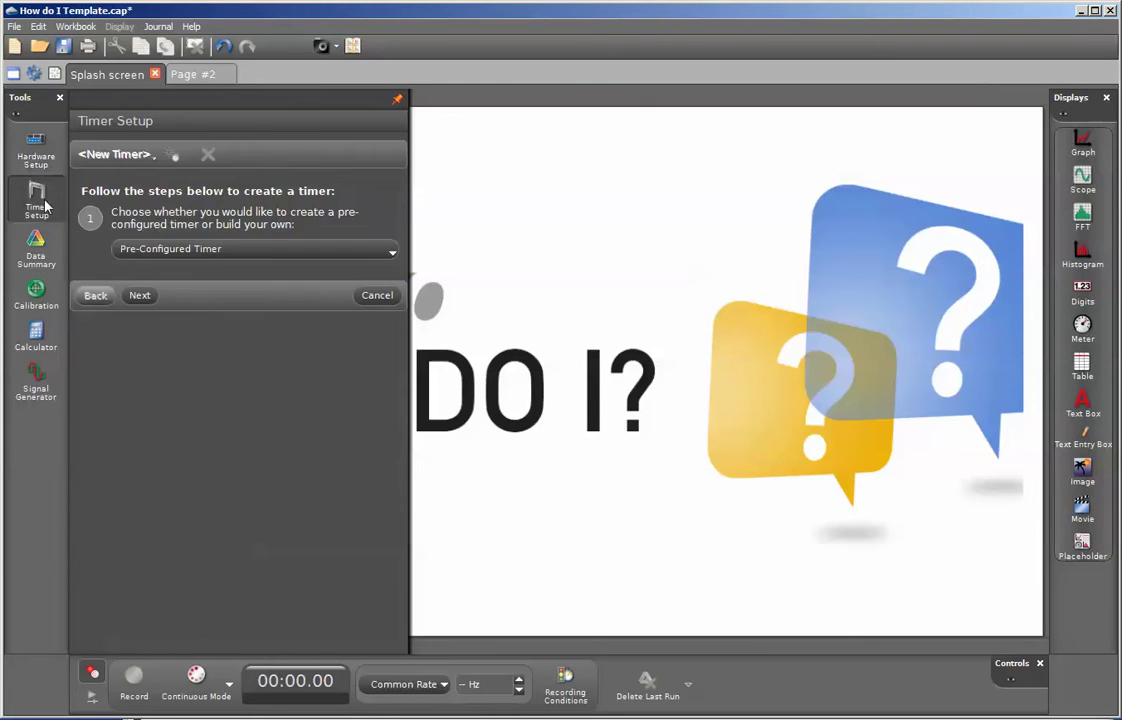
left_click(218, 250)
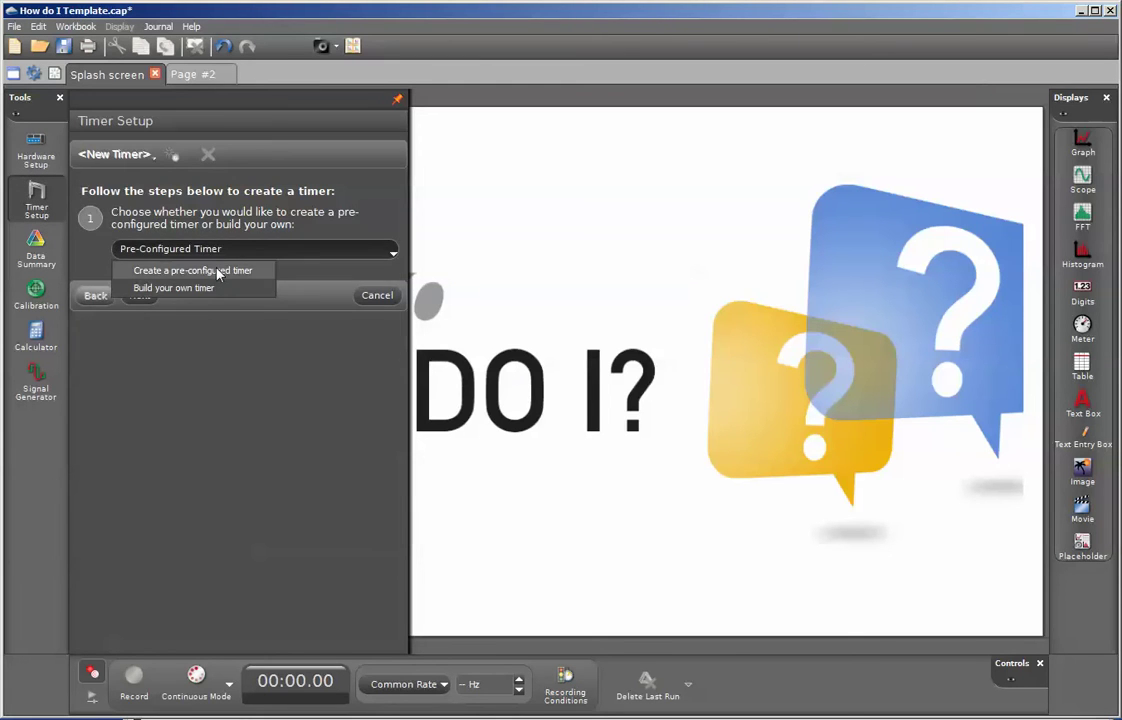
left_click(200, 268)
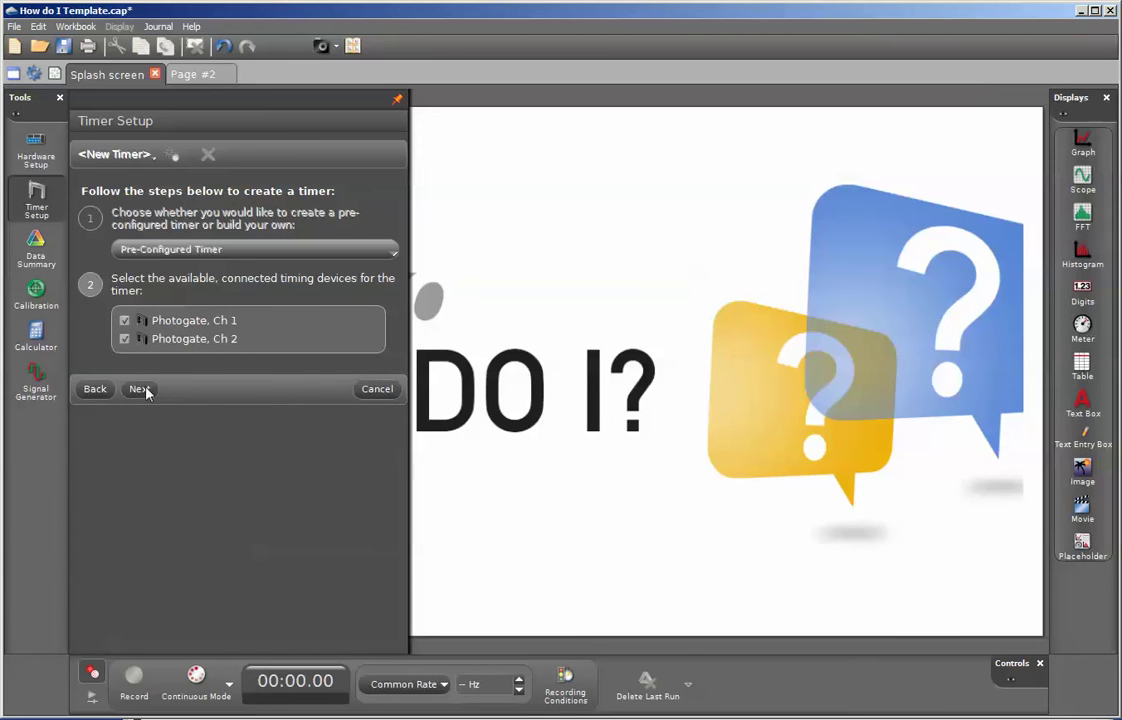
left_click(140, 390)
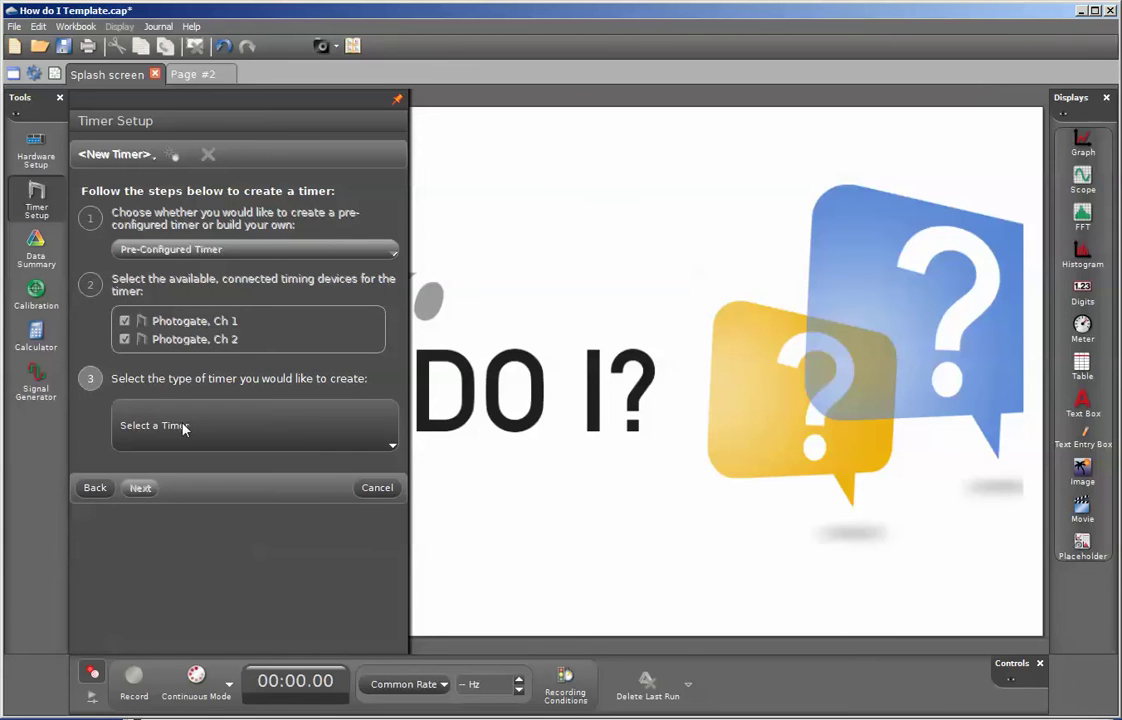
left_click(184, 428)
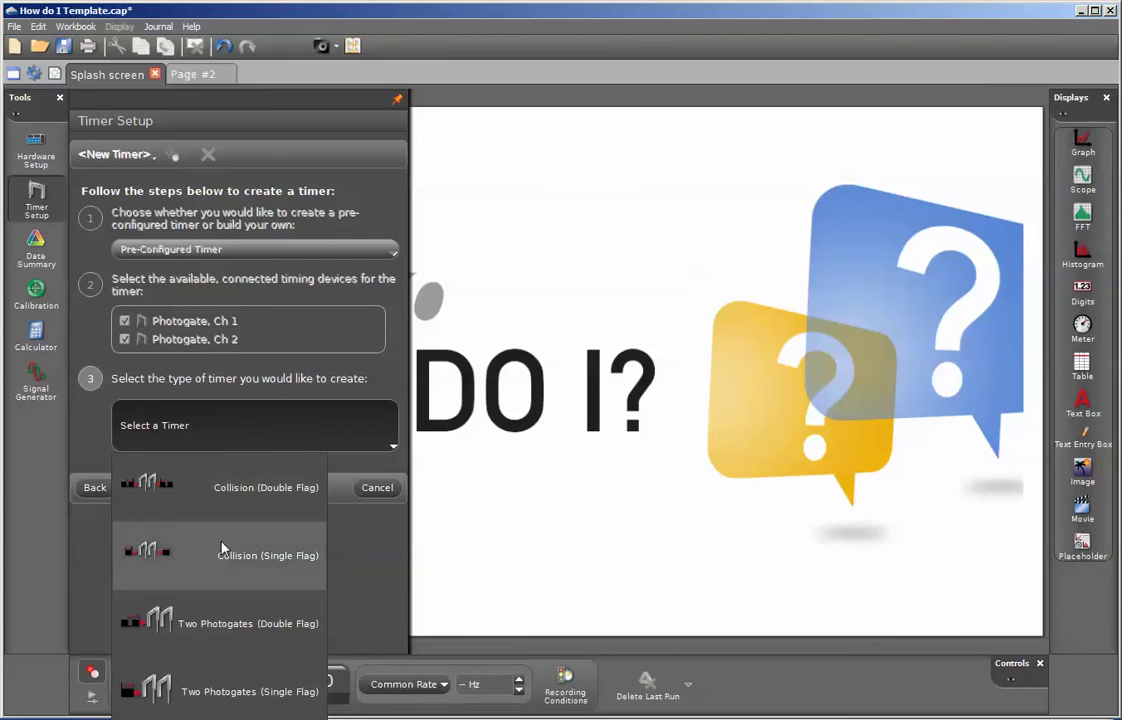
left_click(211, 684)
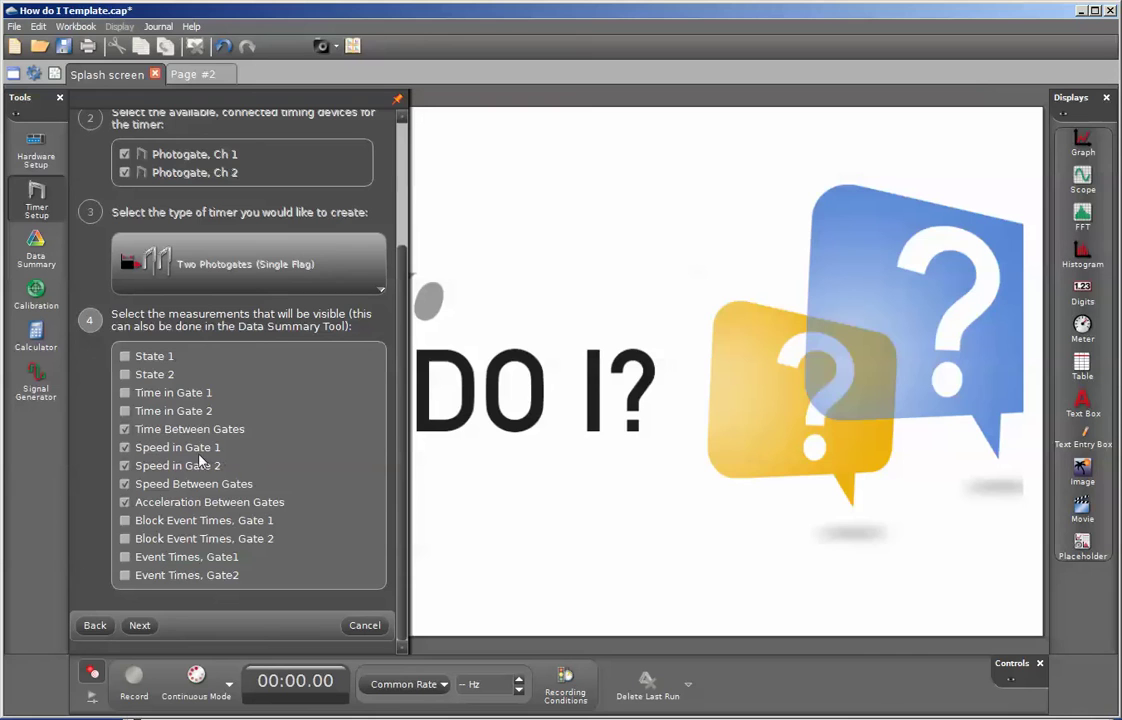
left_click(125, 503)
left_click(138, 625)
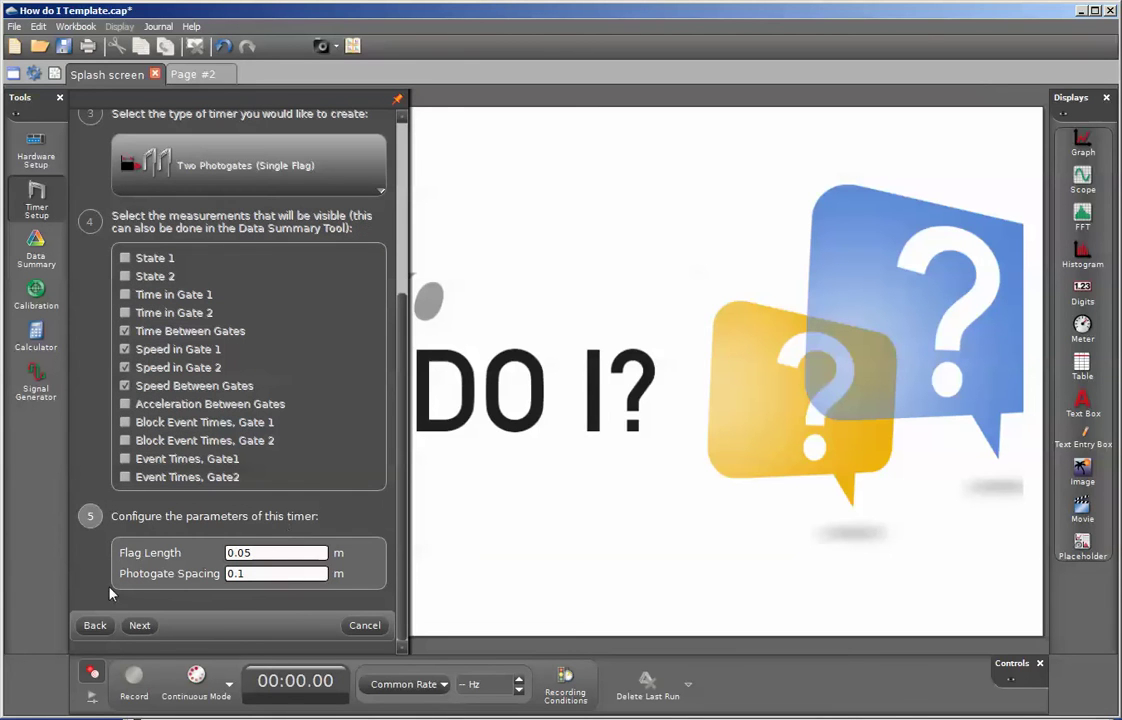
left_click(140, 626)
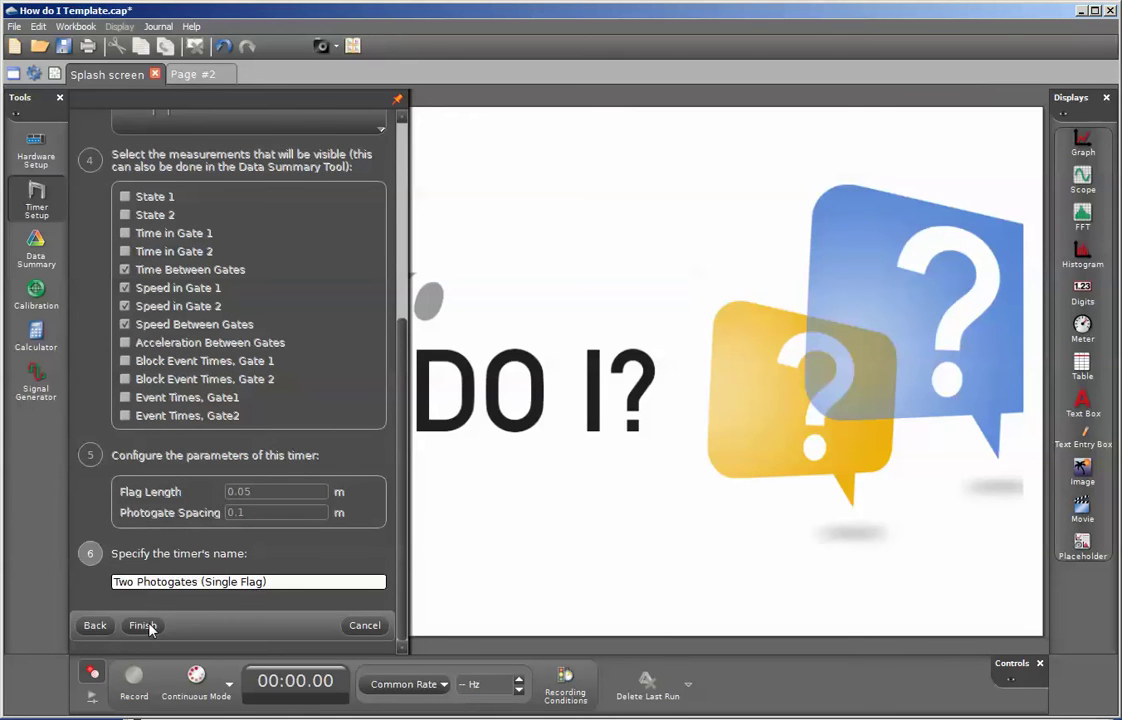
left_click(142, 626)
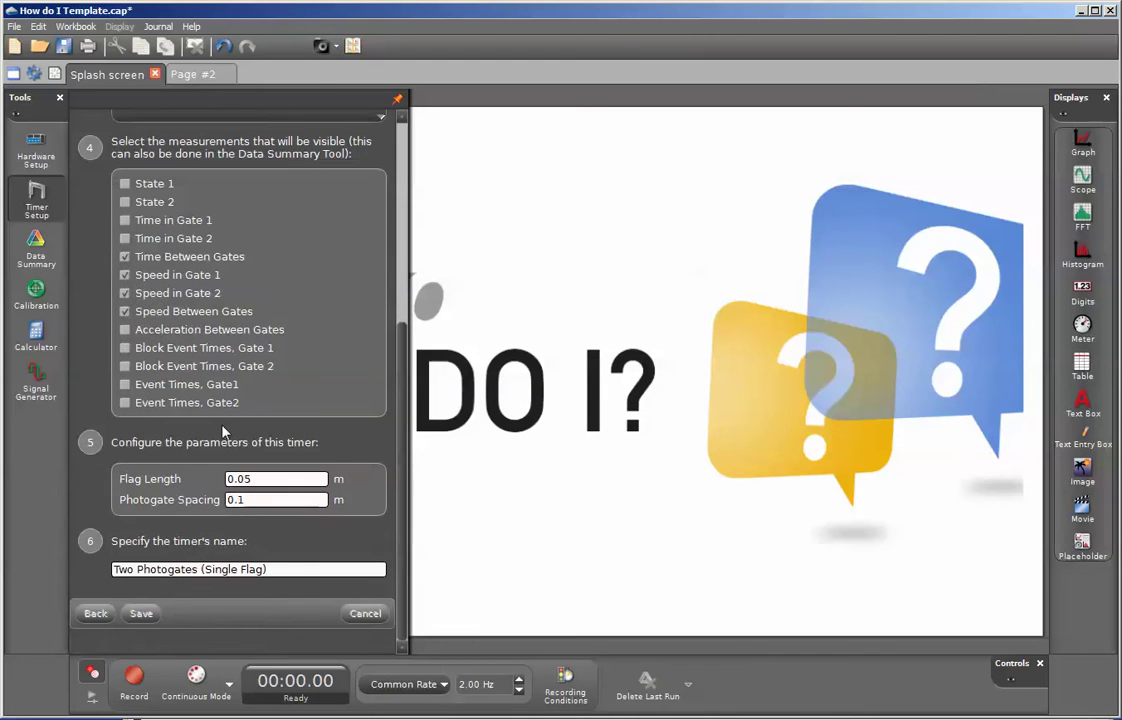
Step: Add a new Page #3 and place a table display on it
left_click(38, 210)
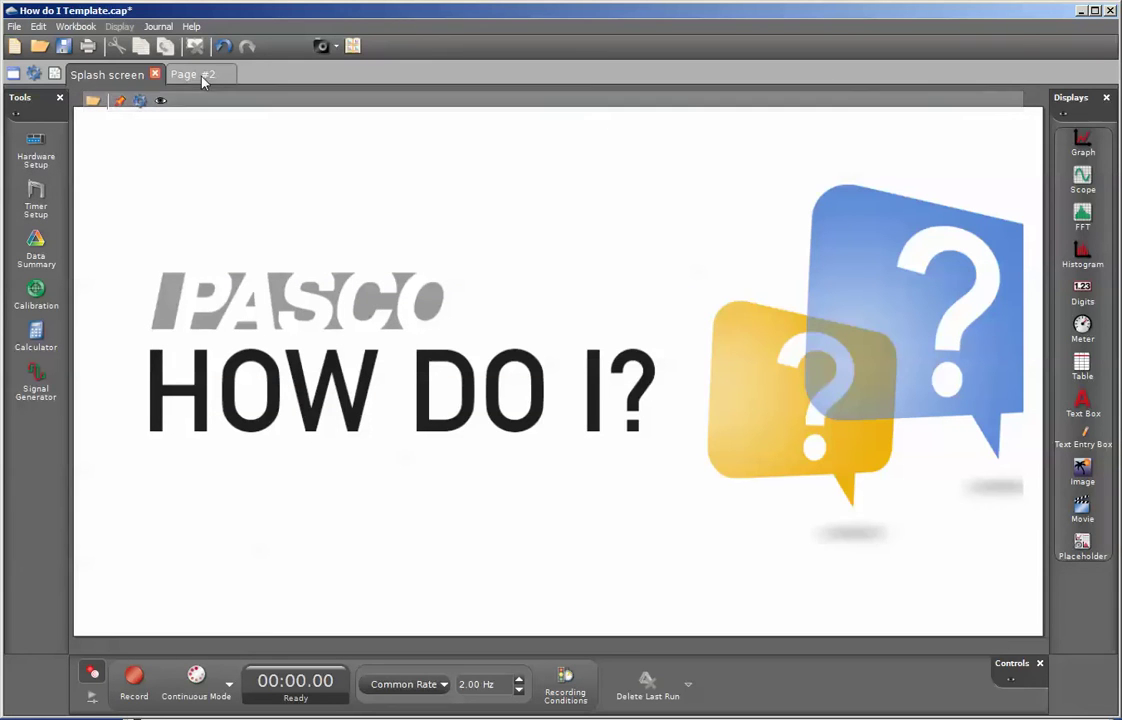
left_click(54, 74)
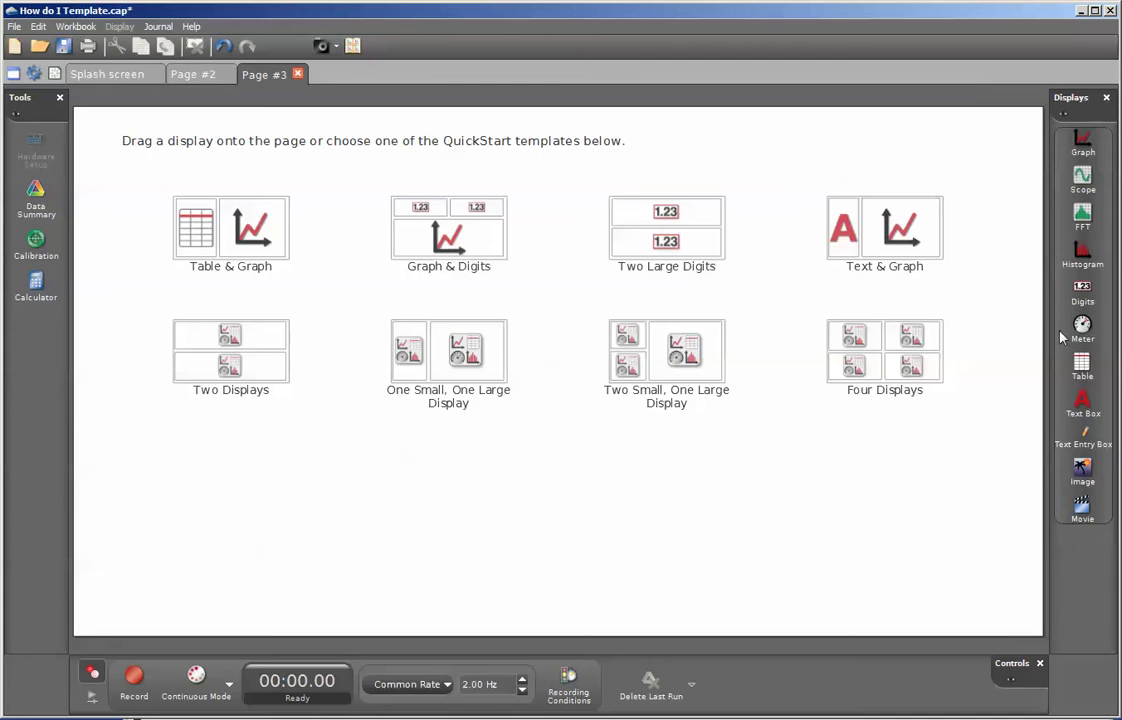
left_click_drag(1083, 368, 950, 336)
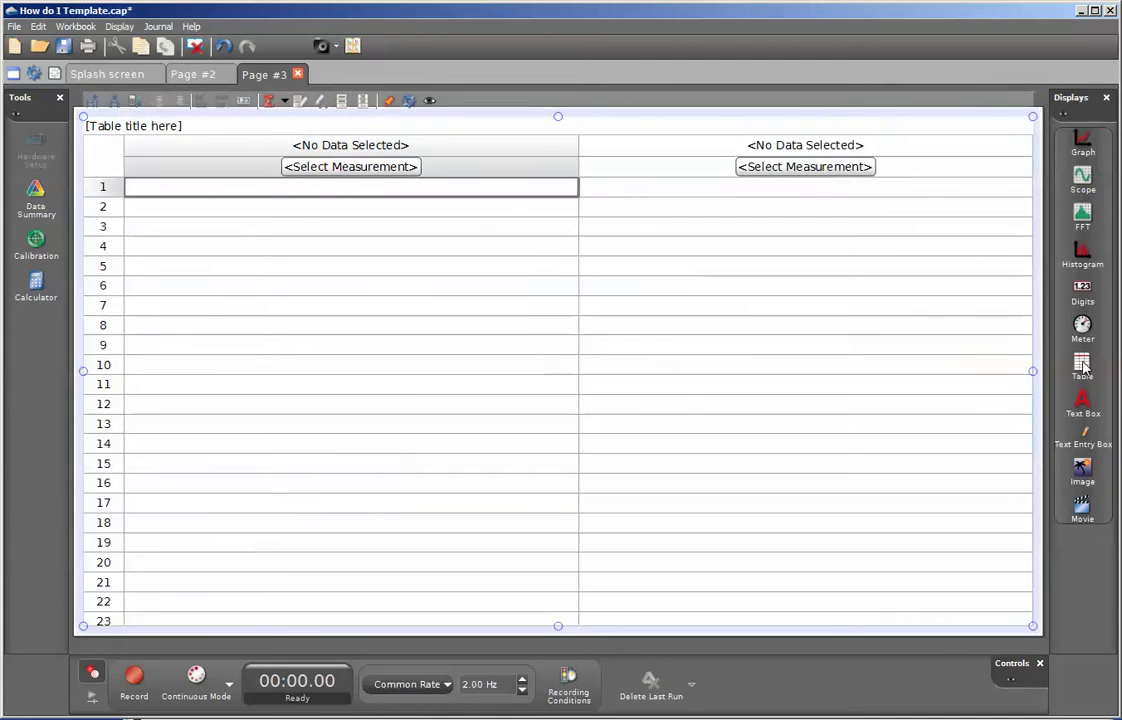
Step: Fill the table columns with Speed in Gate 2, Speed in Gate 1 and Time Between Gates
left_click(390, 170)
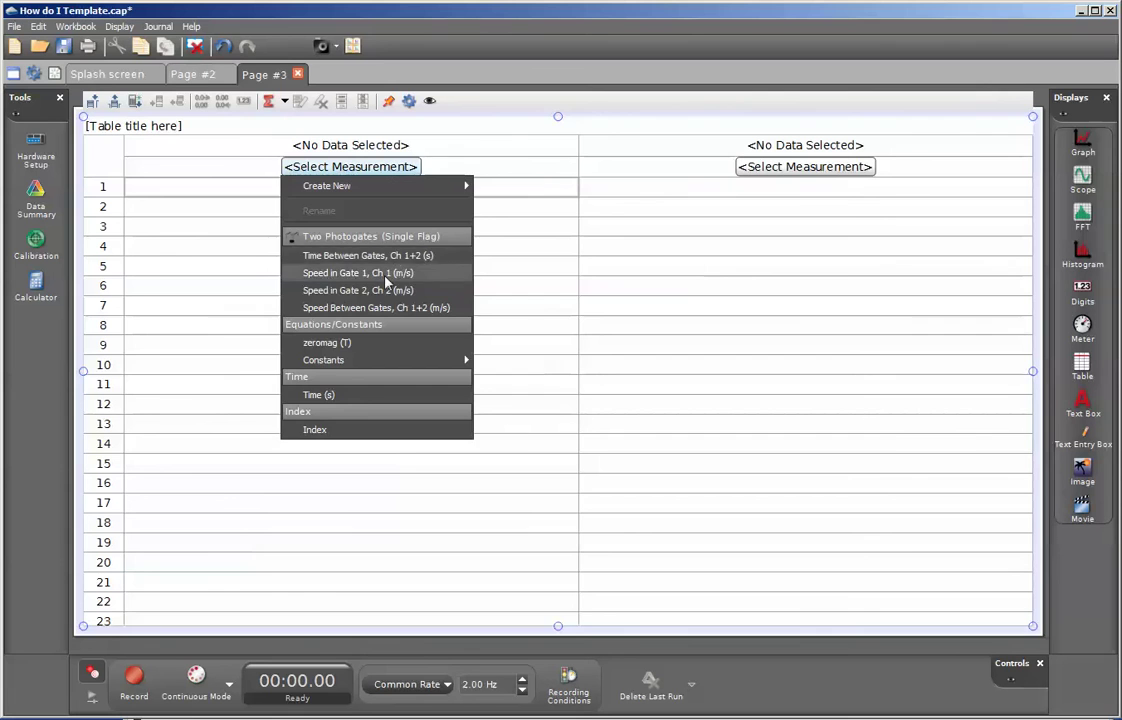
left_click(352, 290)
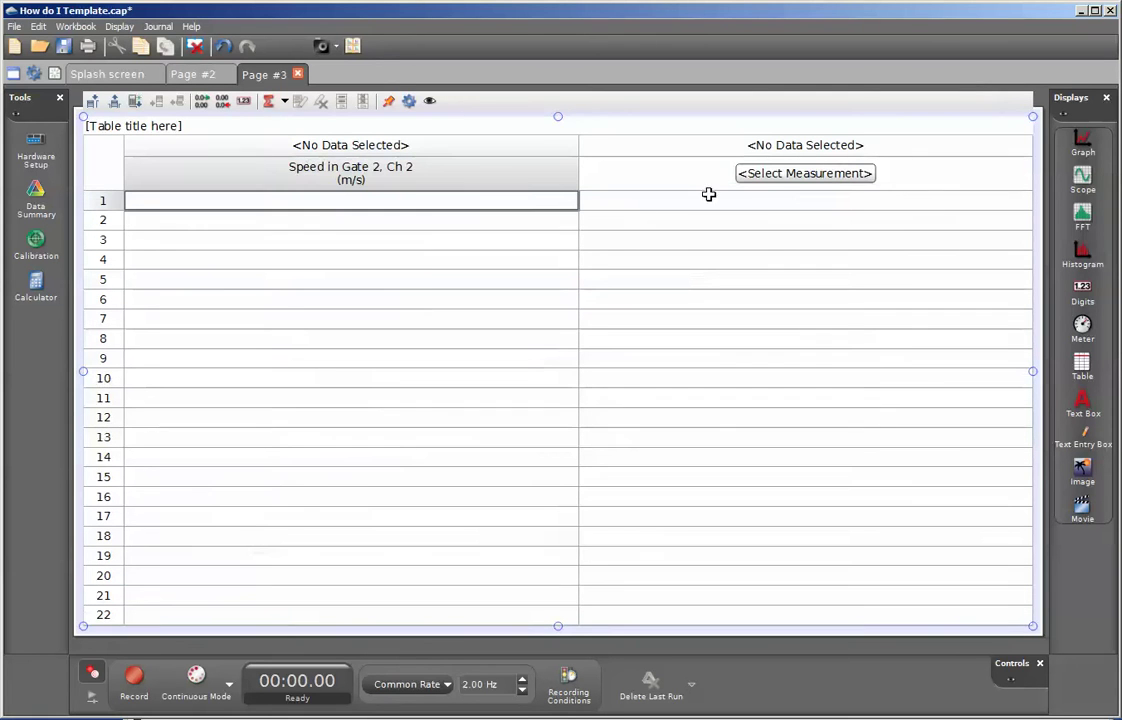
left_click(762, 176)
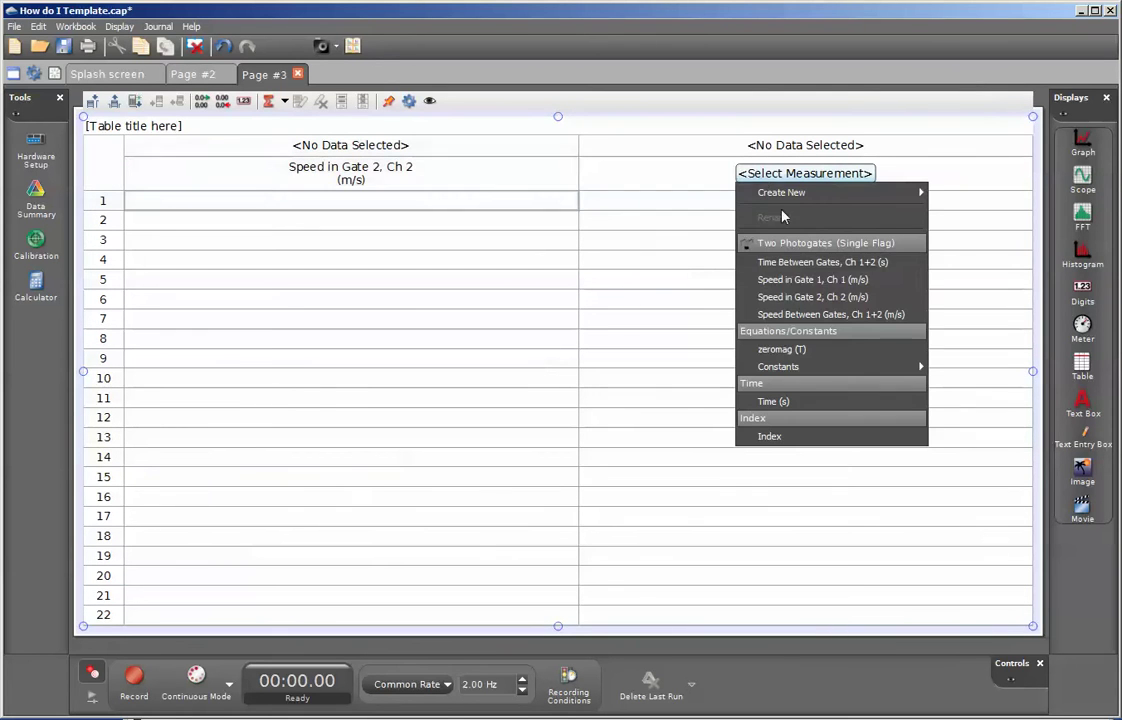
left_click(800, 281)
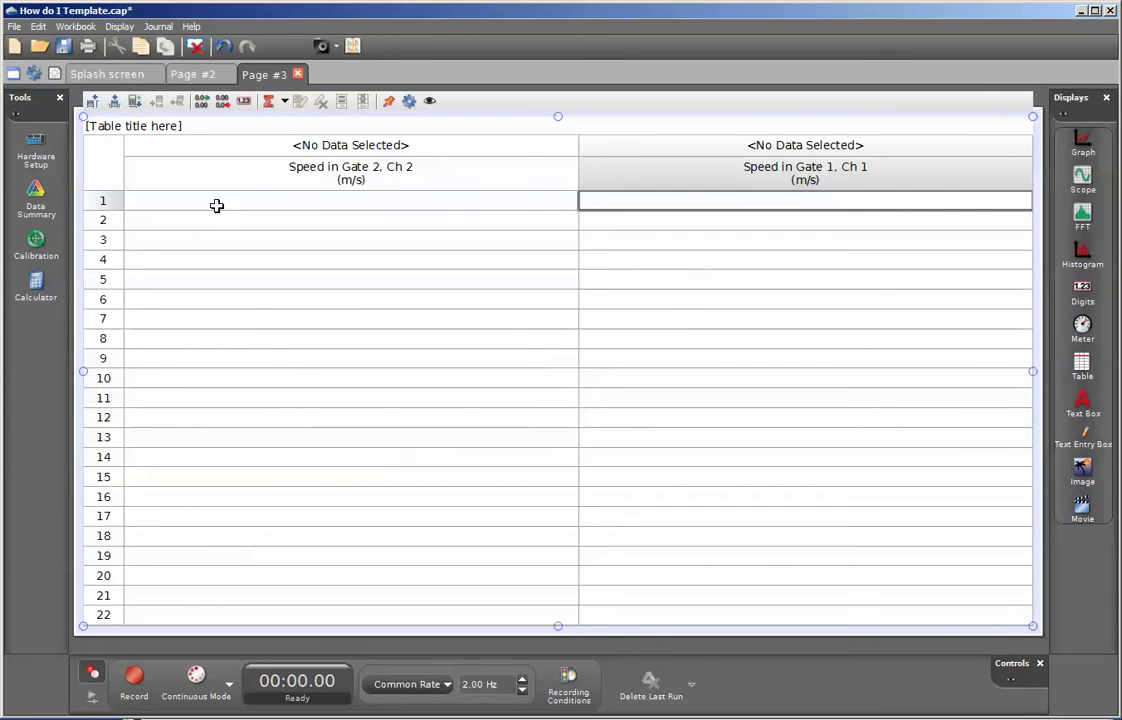
left_click(93, 104)
left_click(93, 104)
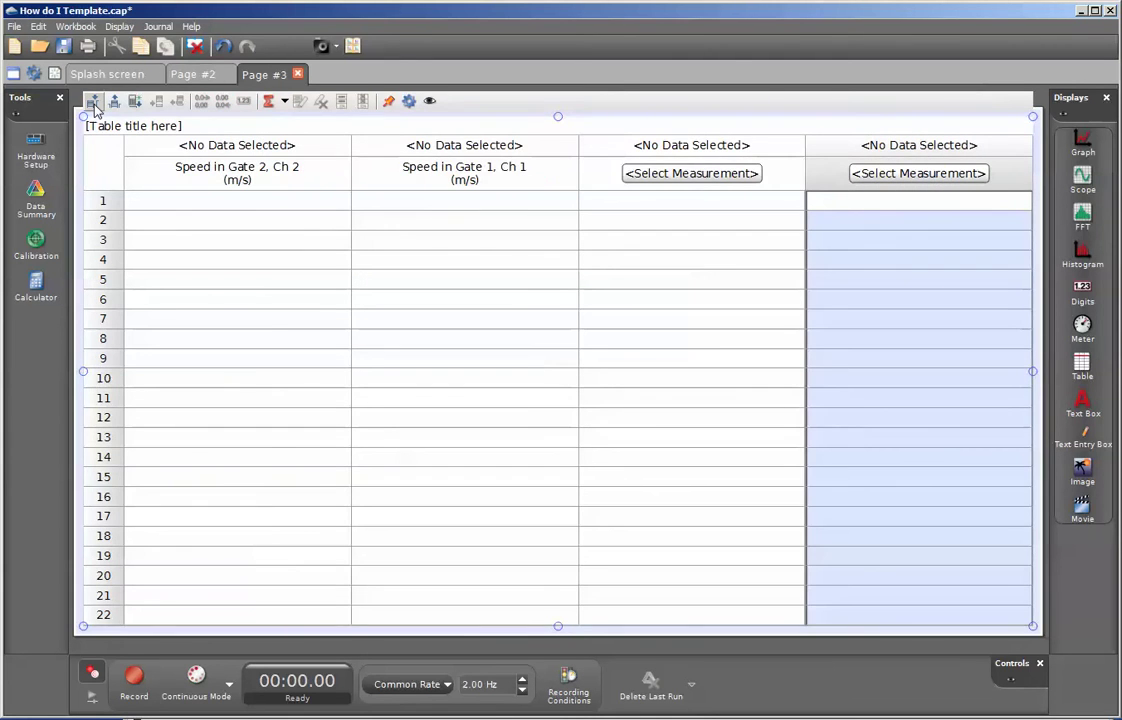
left_click(676, 177)
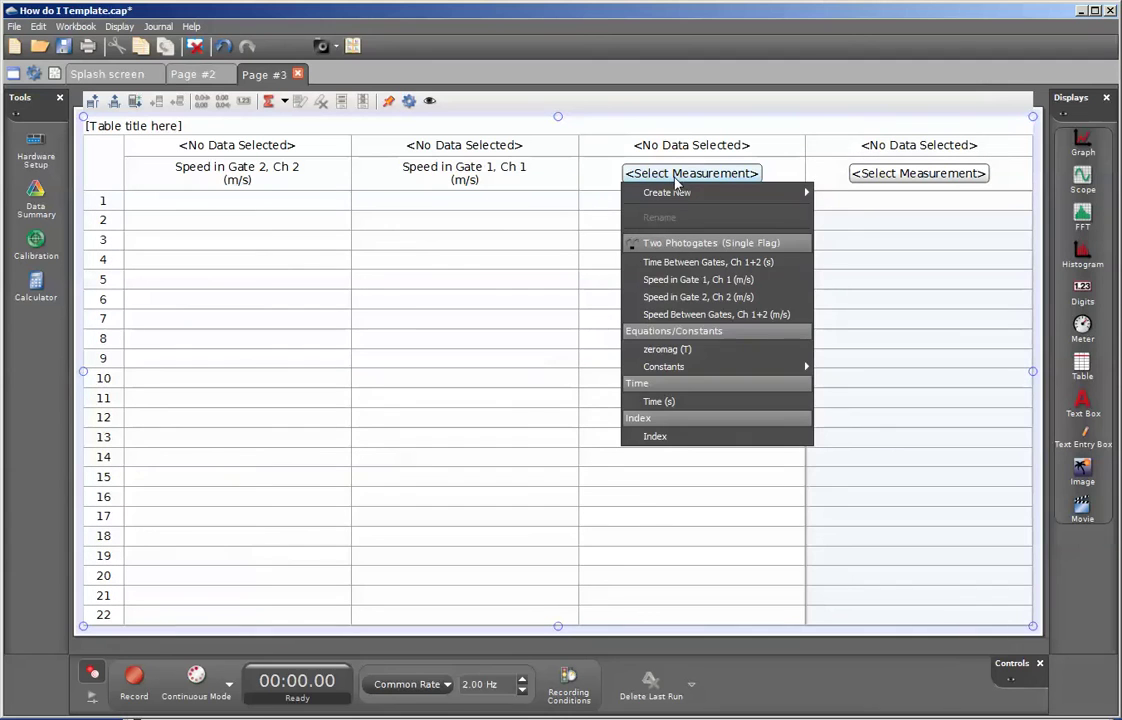
left_click(681, 262)
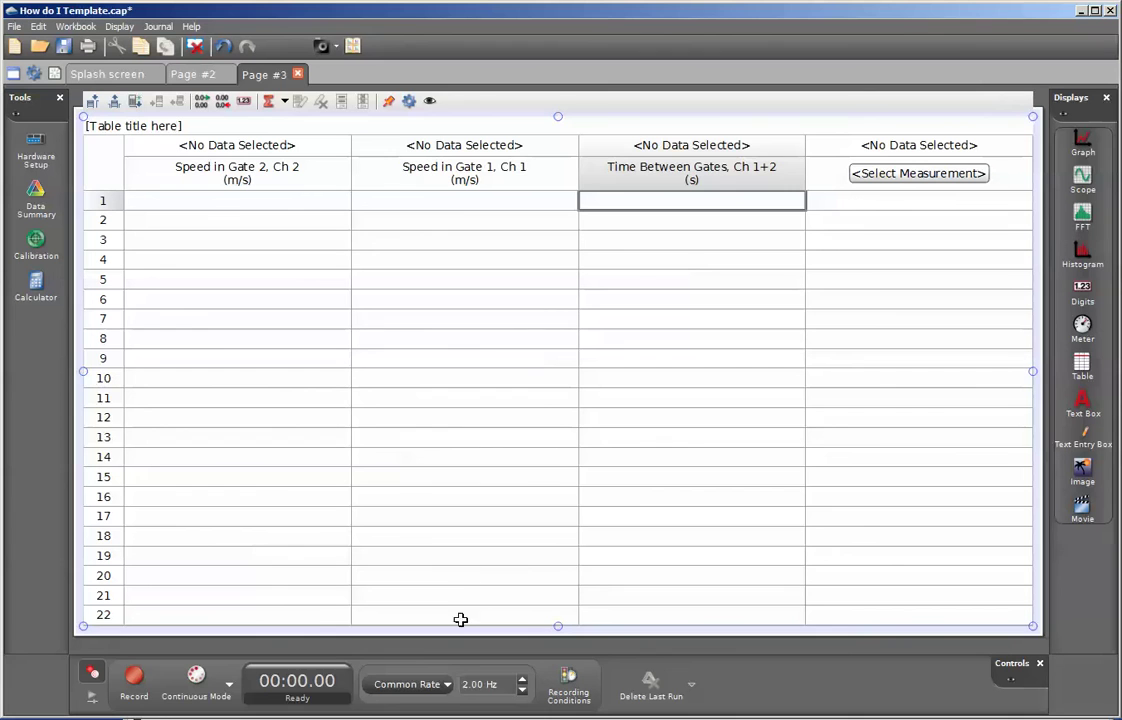
Step: Record Run #1, giving 0.65, 0.45 and 1.46 s in the table
left_click(137, 680)
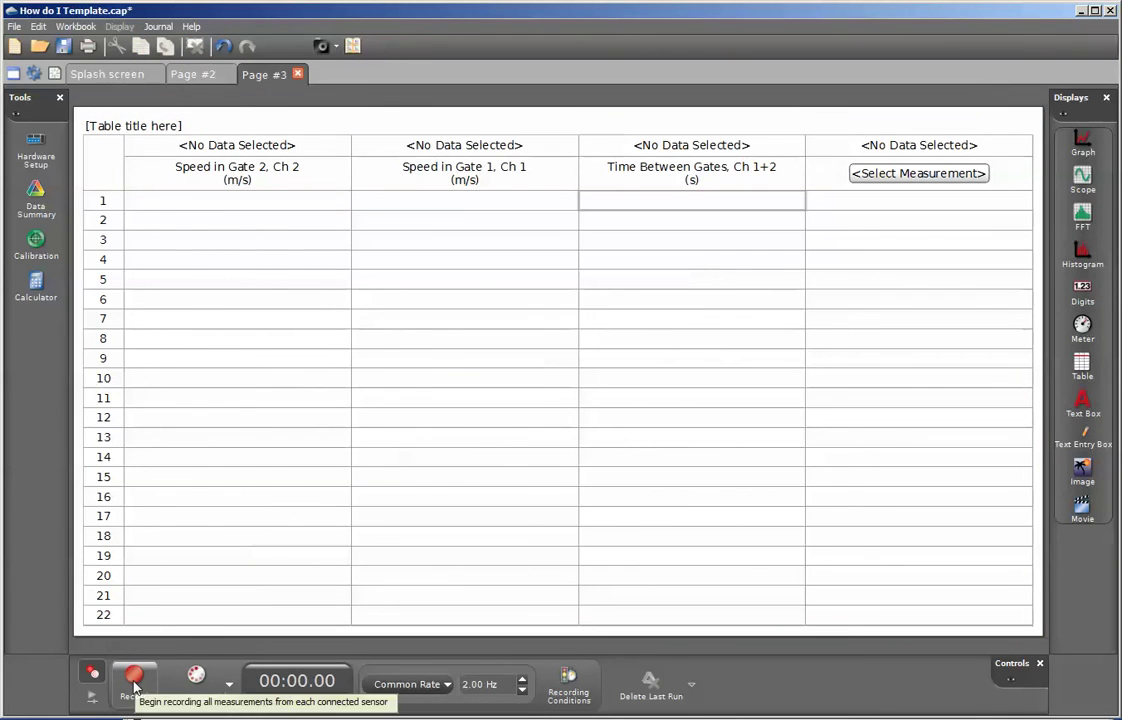
left_click(136, 682)
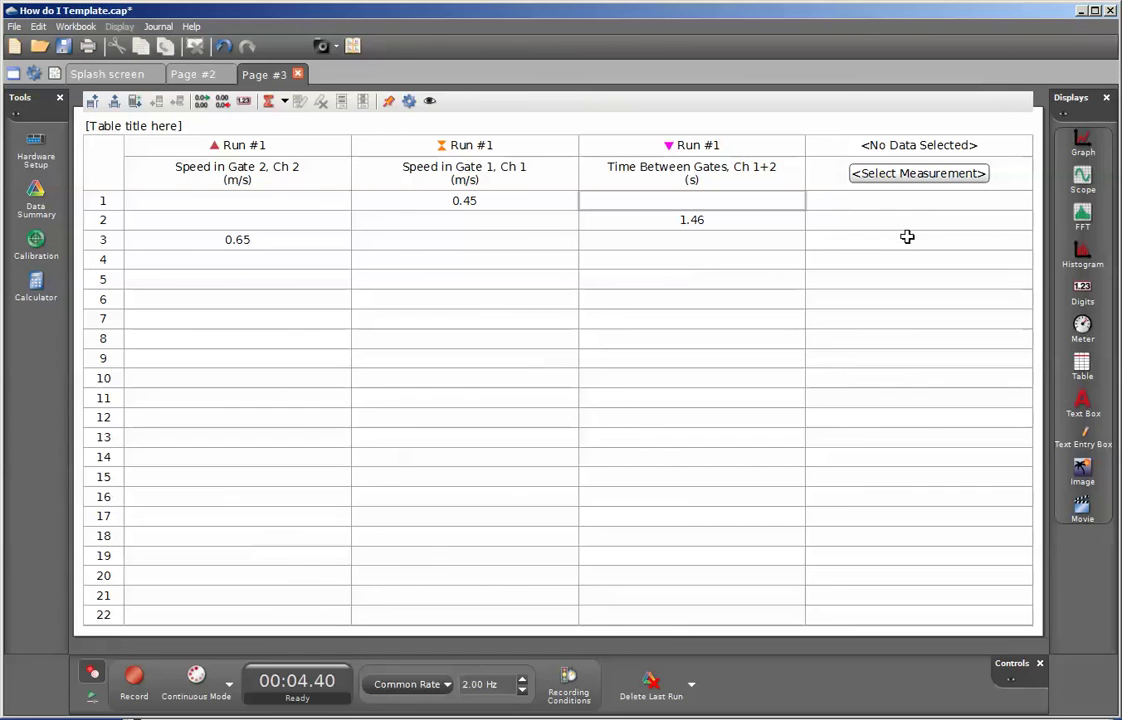
left_click(906, 174)
Step: Create a new calculation for the fourth column, named acc with units m/s/s
mouse_move(903, 200)
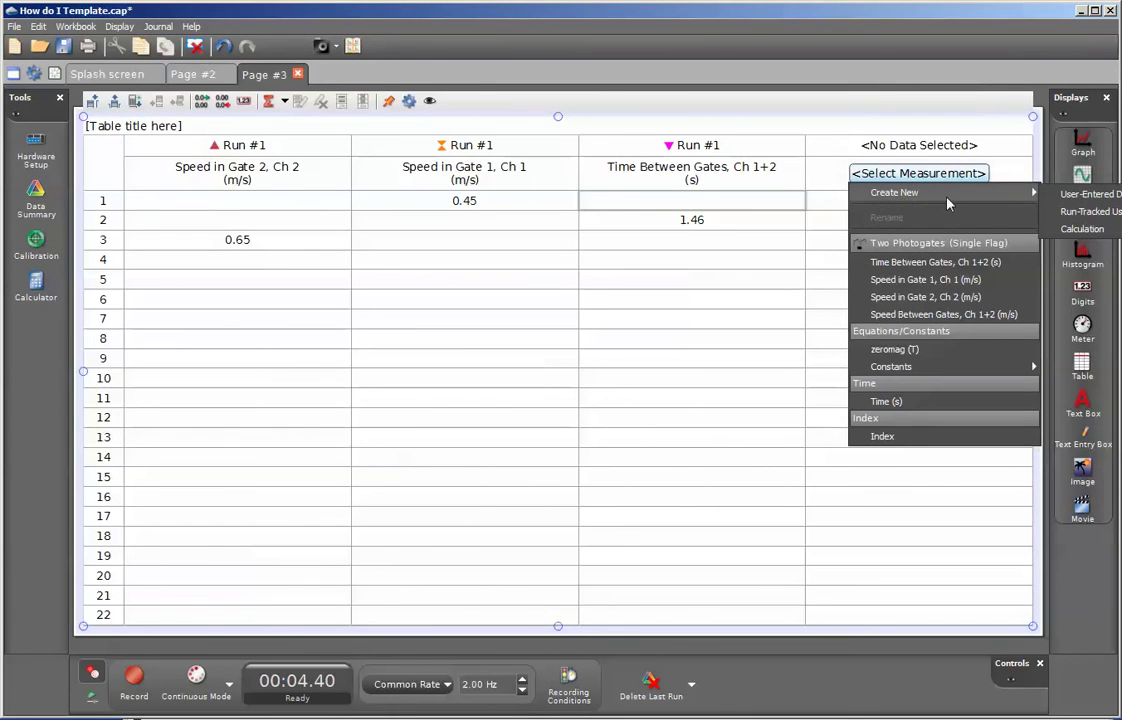
left_click(1082, 230)
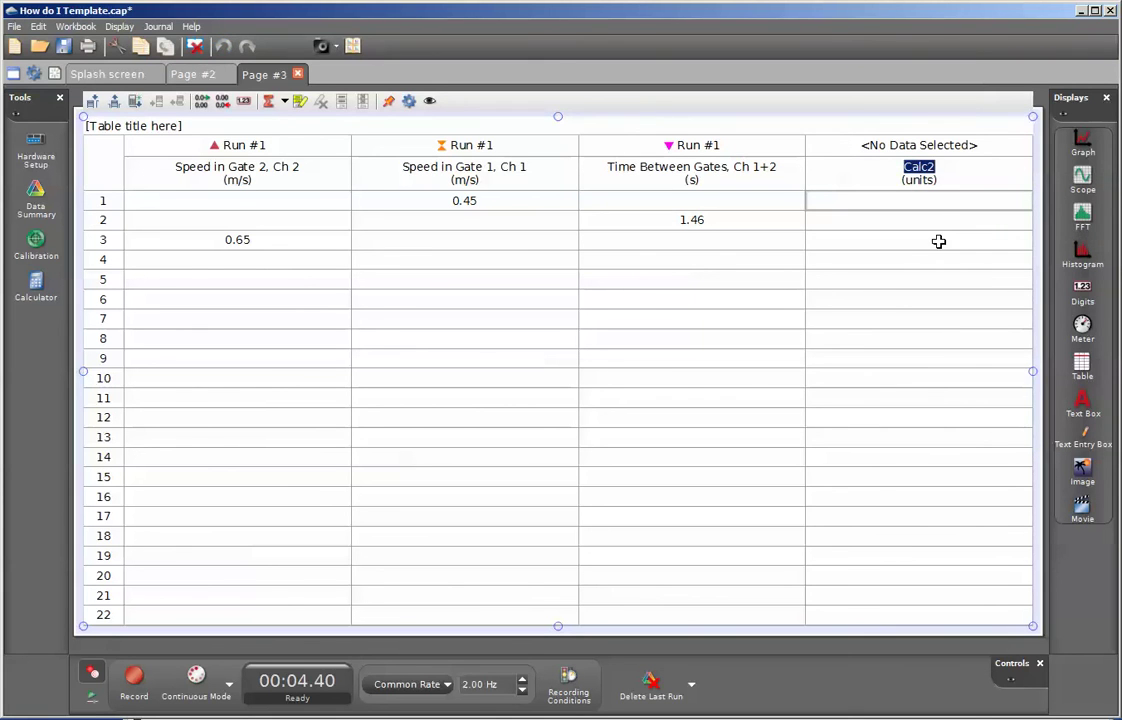
type("acc")
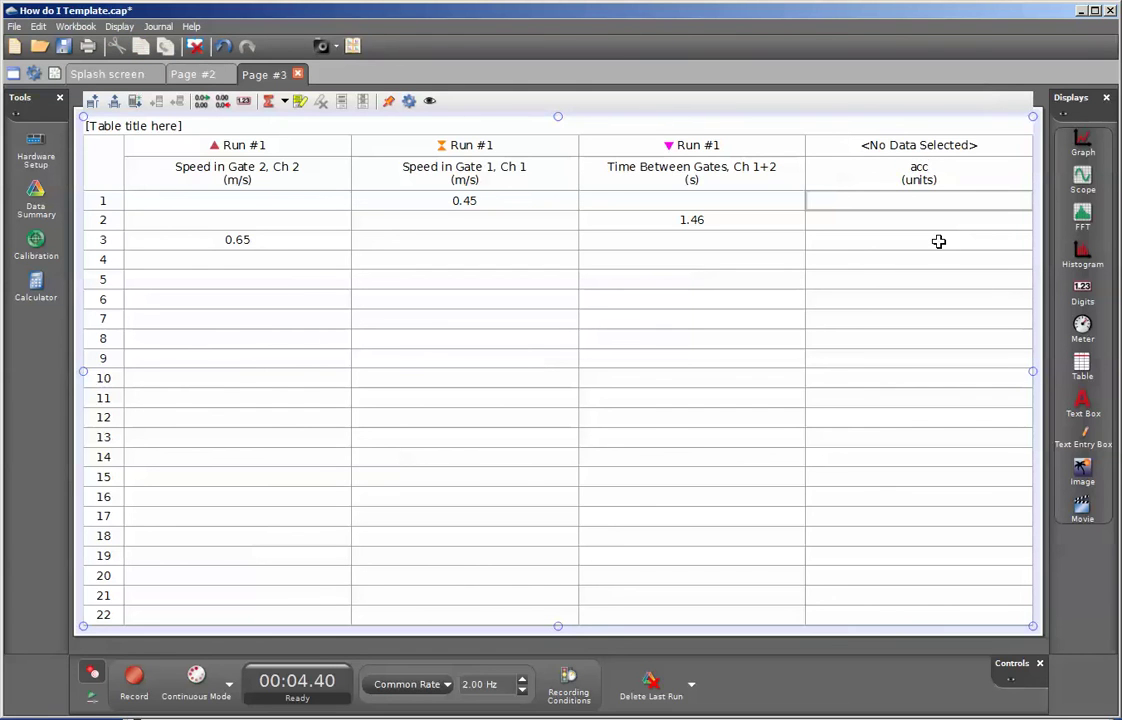
double_click(925, 181)
type("m/s/s")
key("Return")
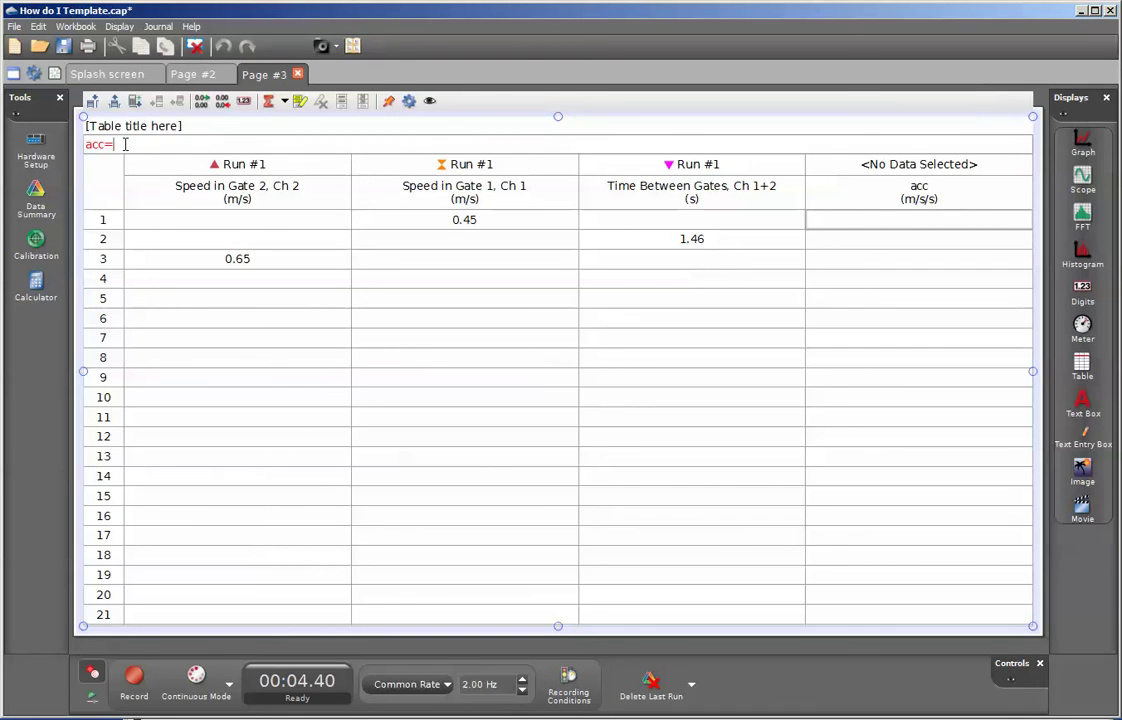
Step: Enter the acc formula ([Speed in Gate 2]-[Speed in Gate 1])/[Time Between Gates, Ch 1+2]
type("(")
right_click(125, 144)
mouse_move(152, 158)
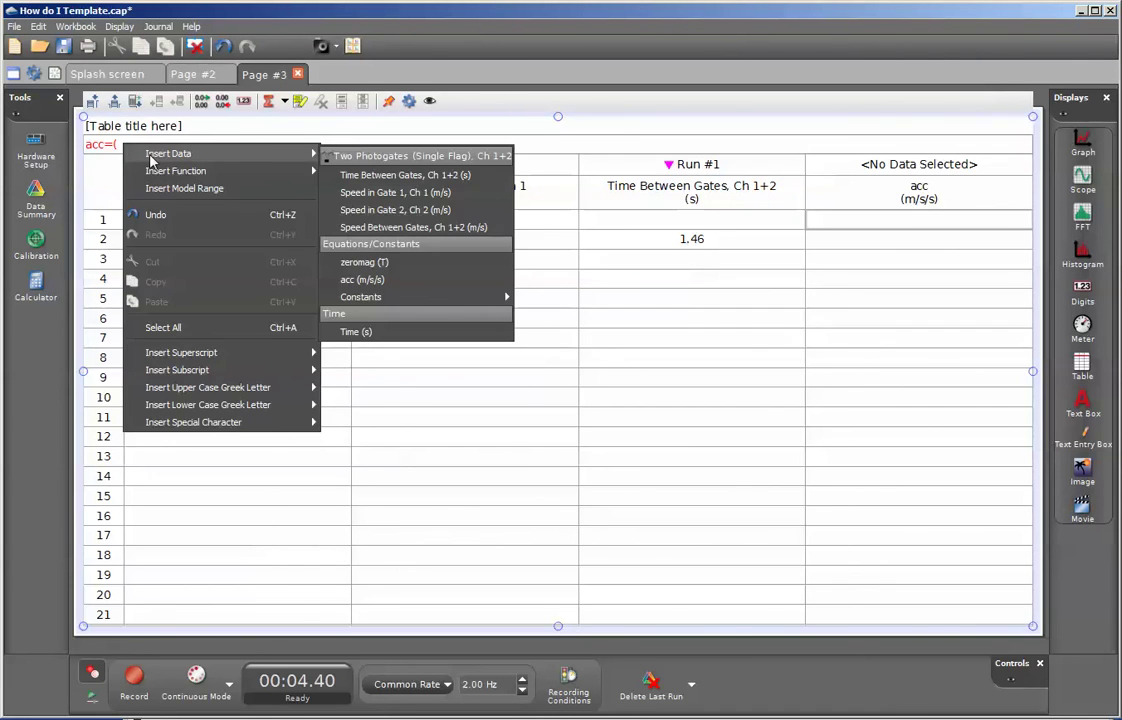
left_click(382, 211)
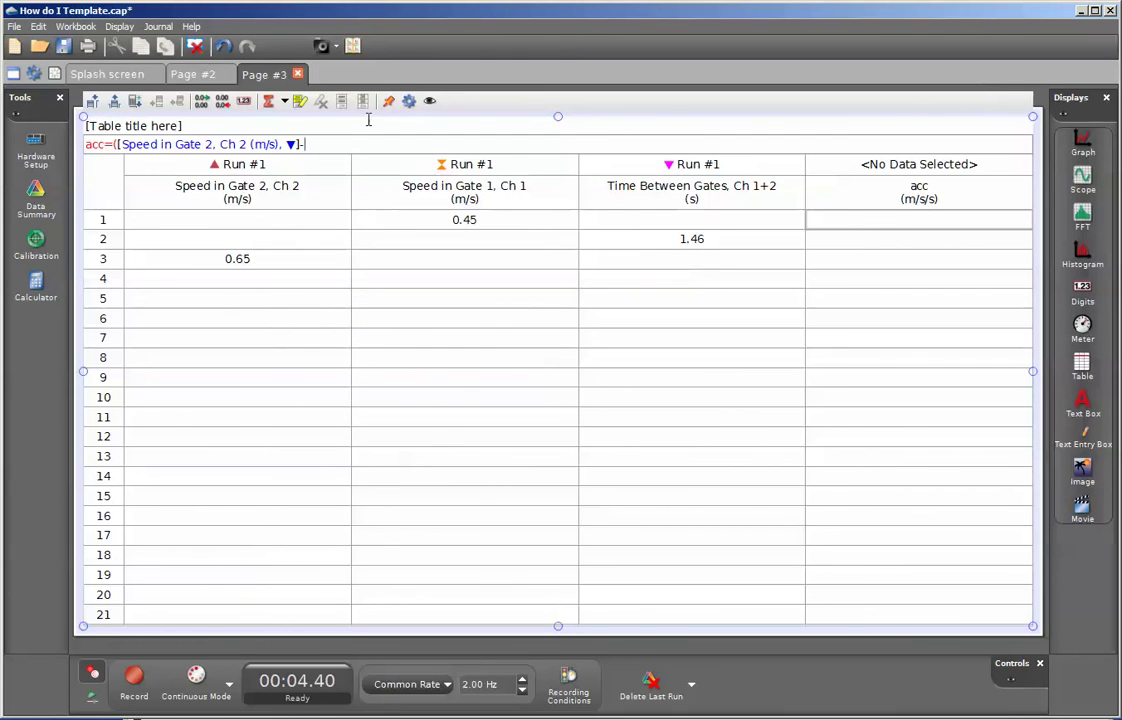
type("-")
right_click(312, 146)
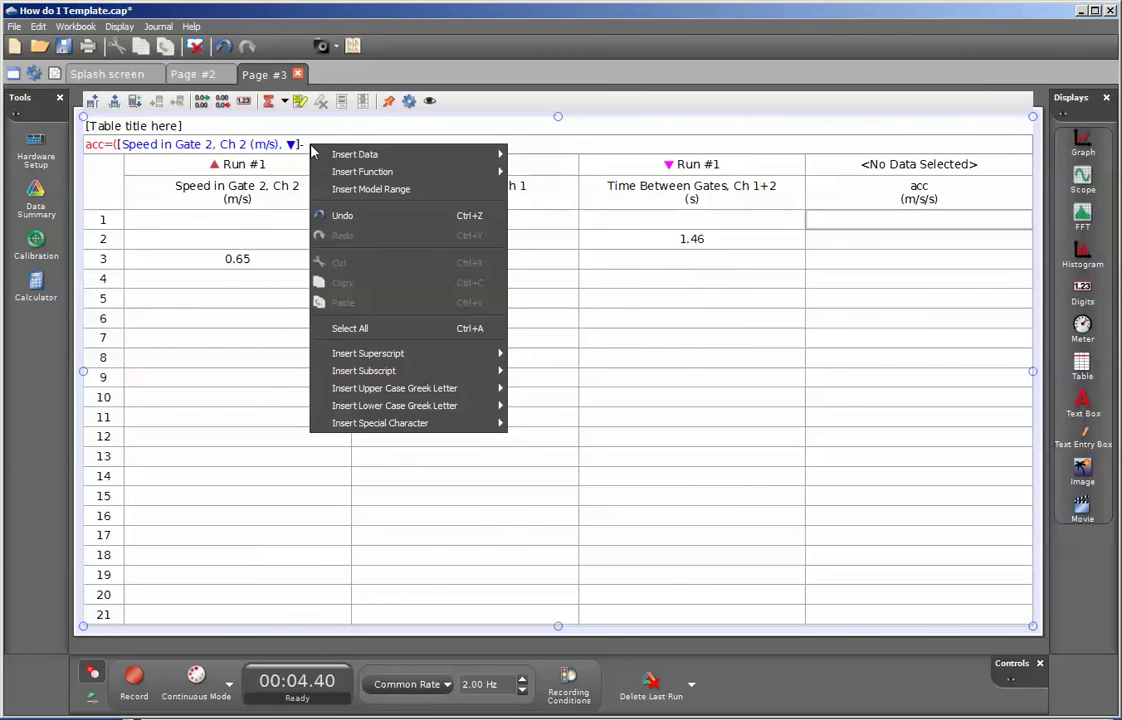
mouse_move(477, 153)
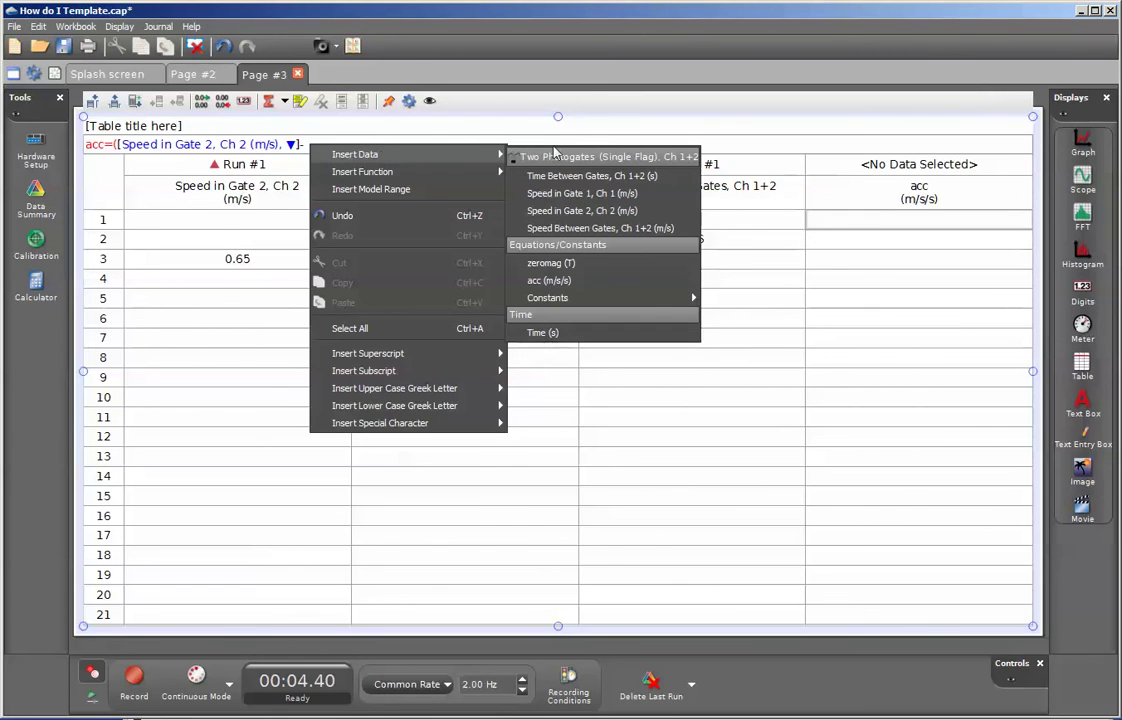
left_click(572, 202)
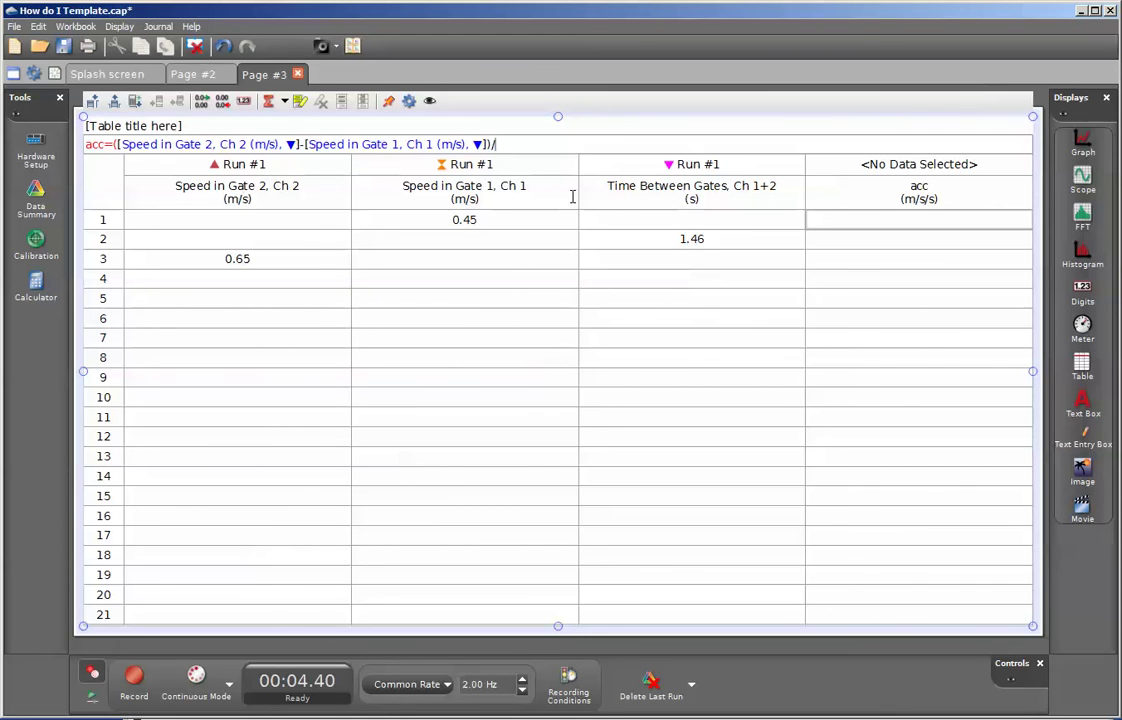
right_click(503, 145)
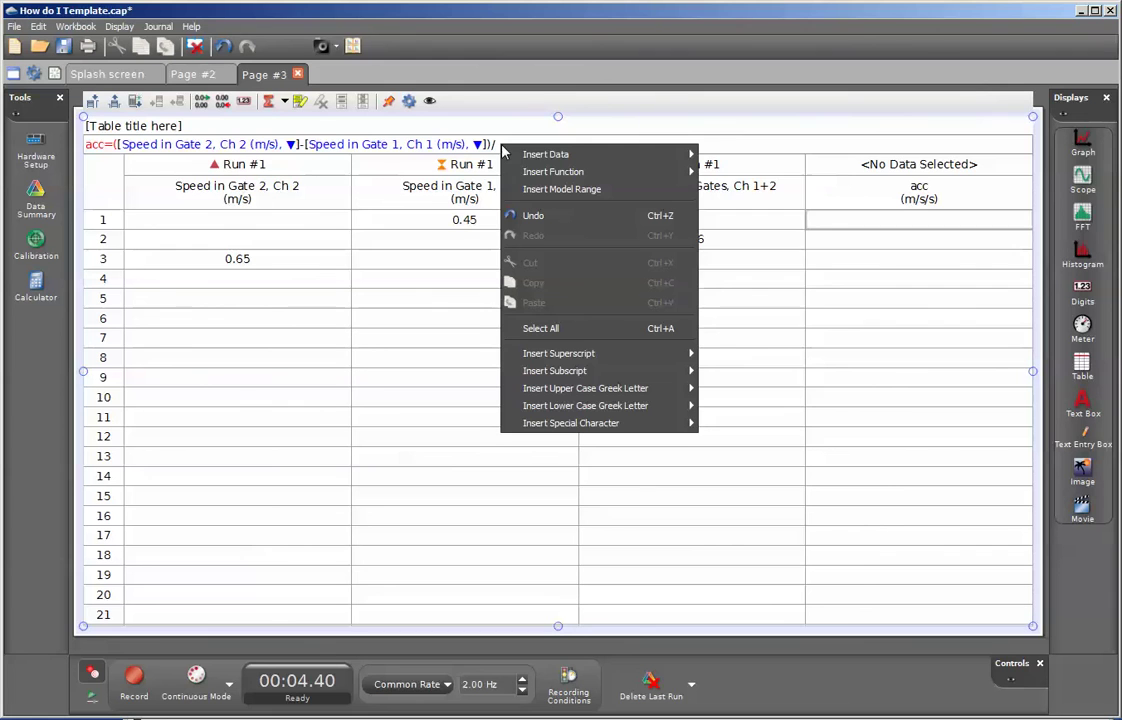
mouse_move(546, 154)
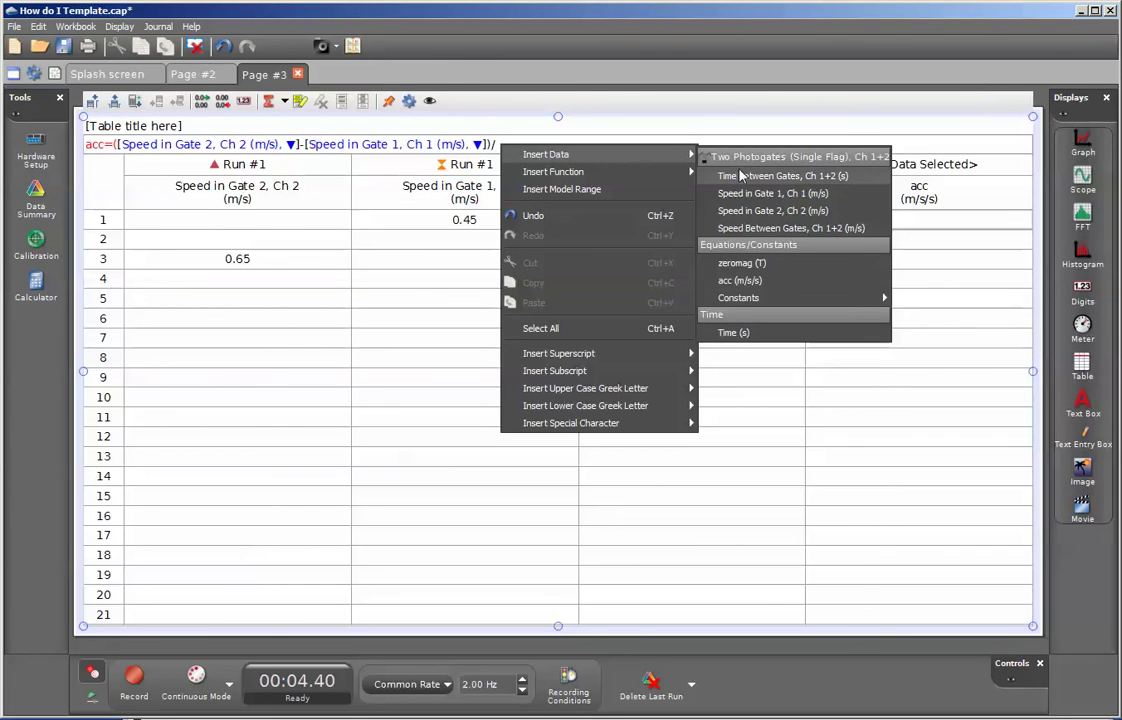
left_click(797, 177)
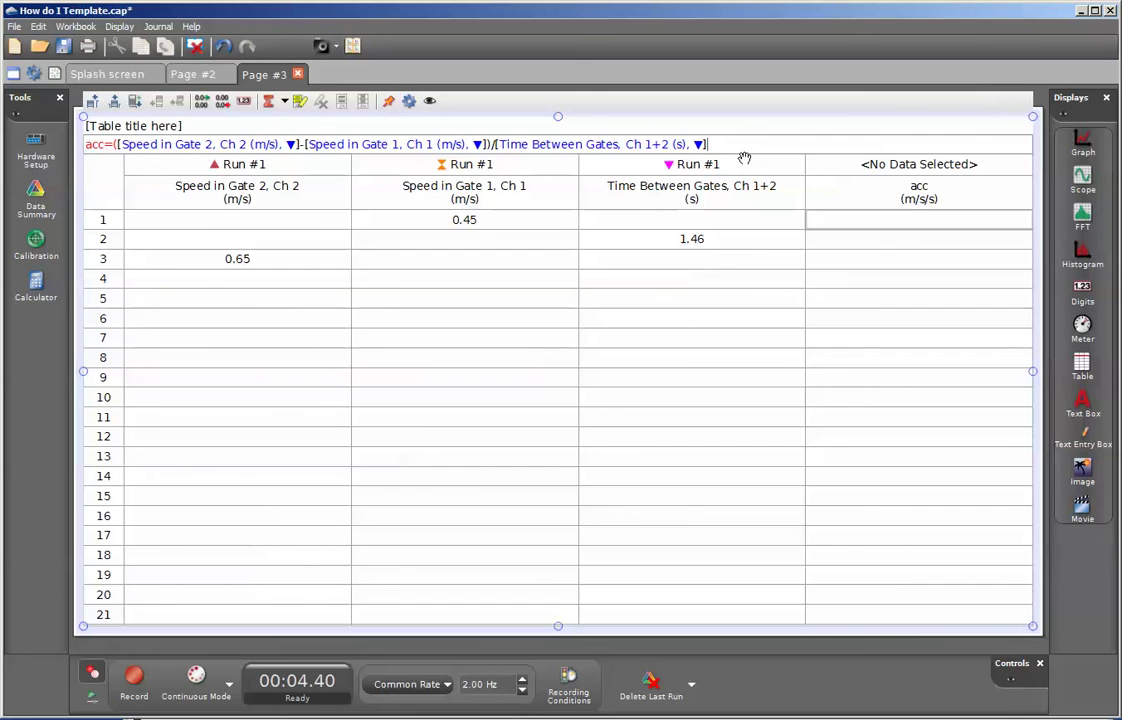
key("Return")
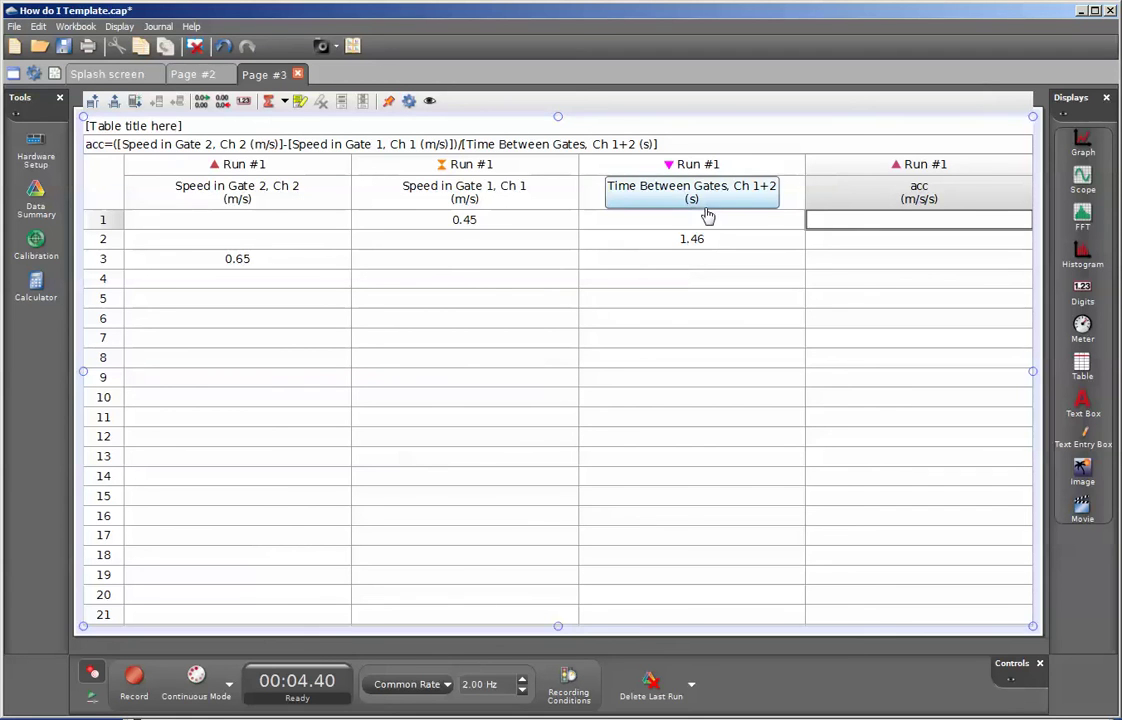
Step: Set the table's Data Alignment Mode to Align by Index in its properties
left_click(410, 104)
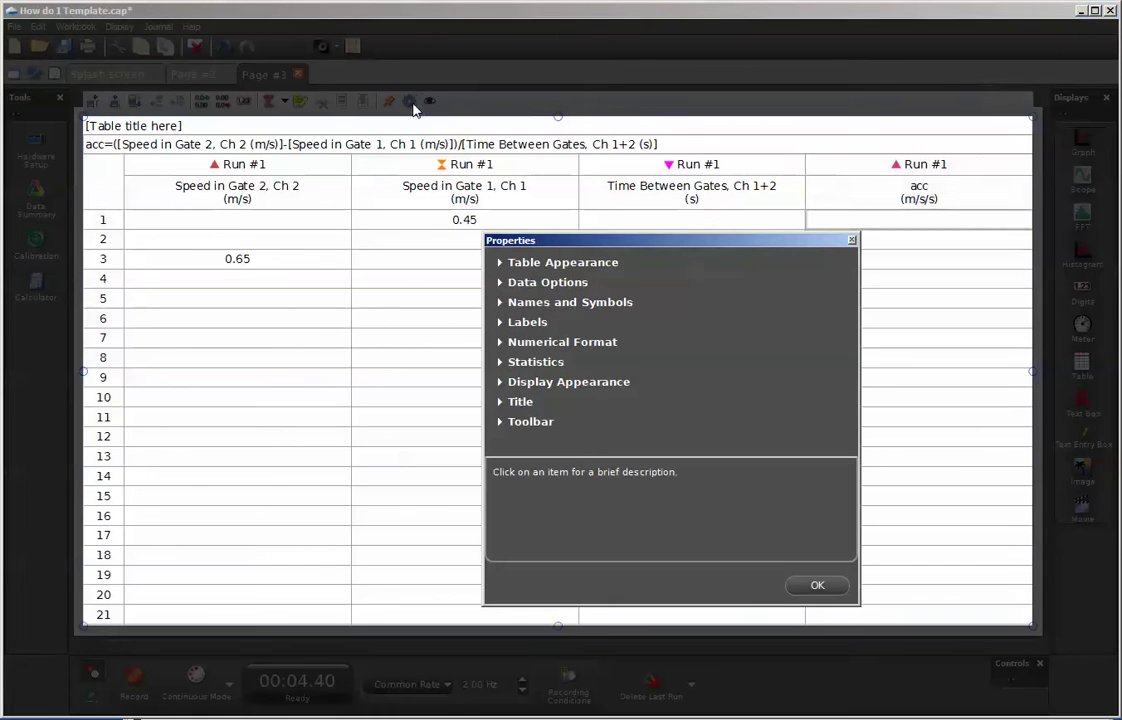
left_click(501, 285)
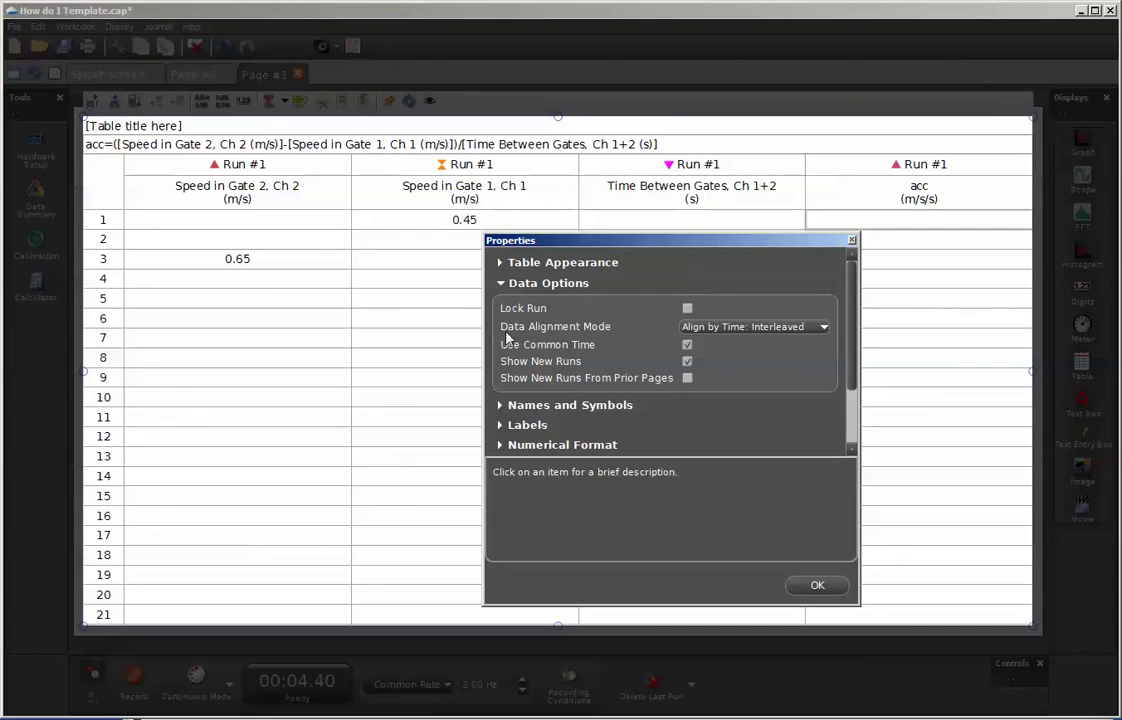
left_click(820, 327)
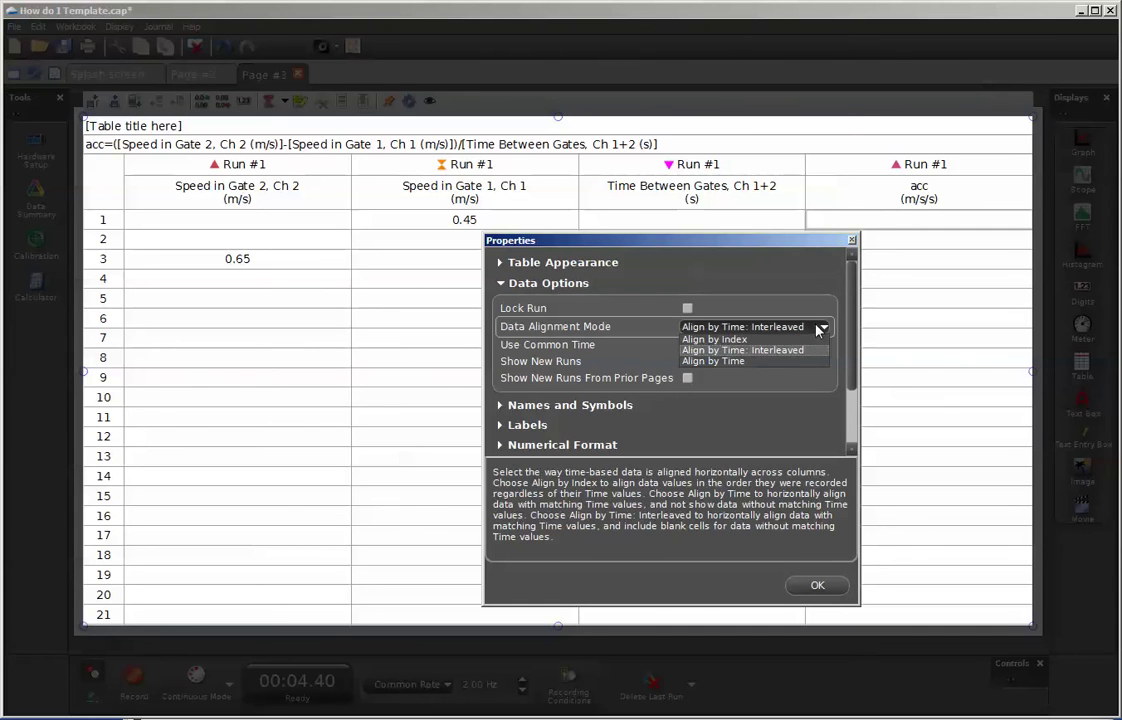
left_click(714, 340)
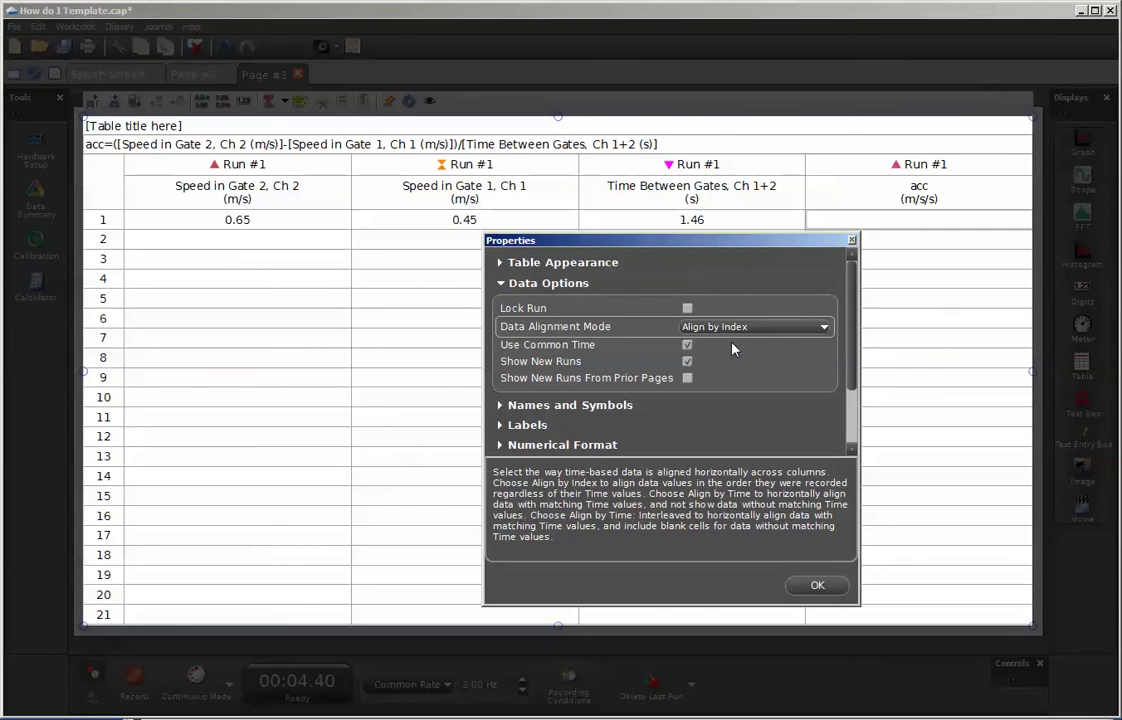
left_click(830, 589)
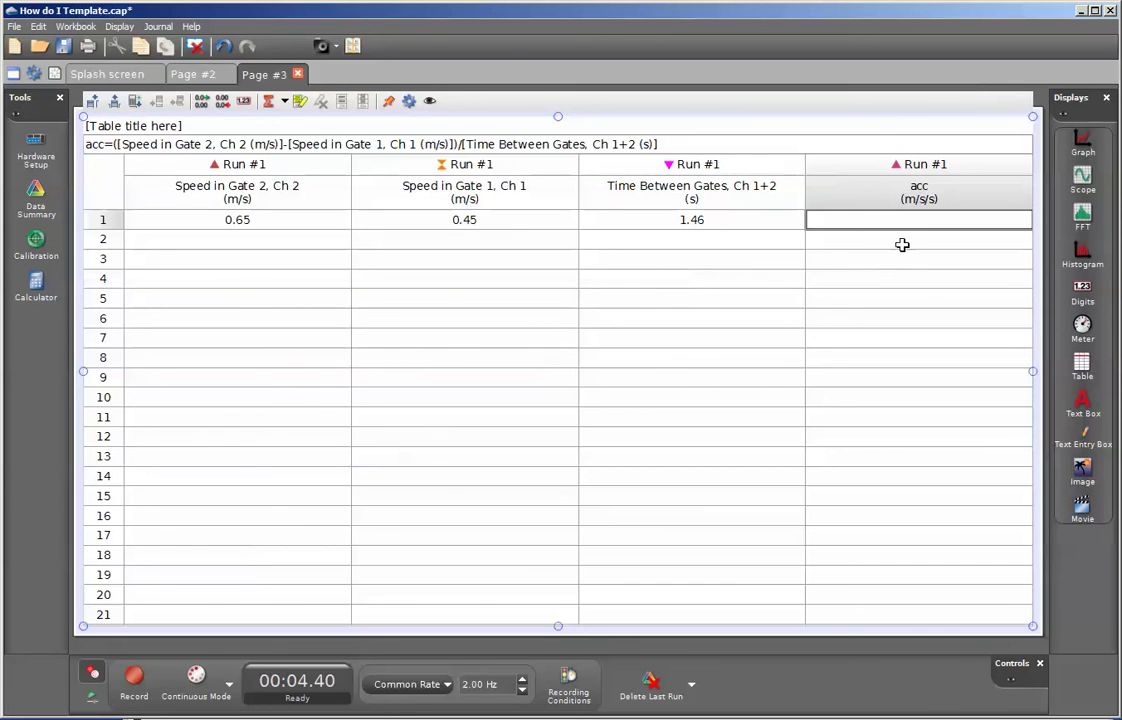
Step: Turn on Timer Mode in the Calculator so acc shows 0.14 m/s/s
left_click(37, 287)
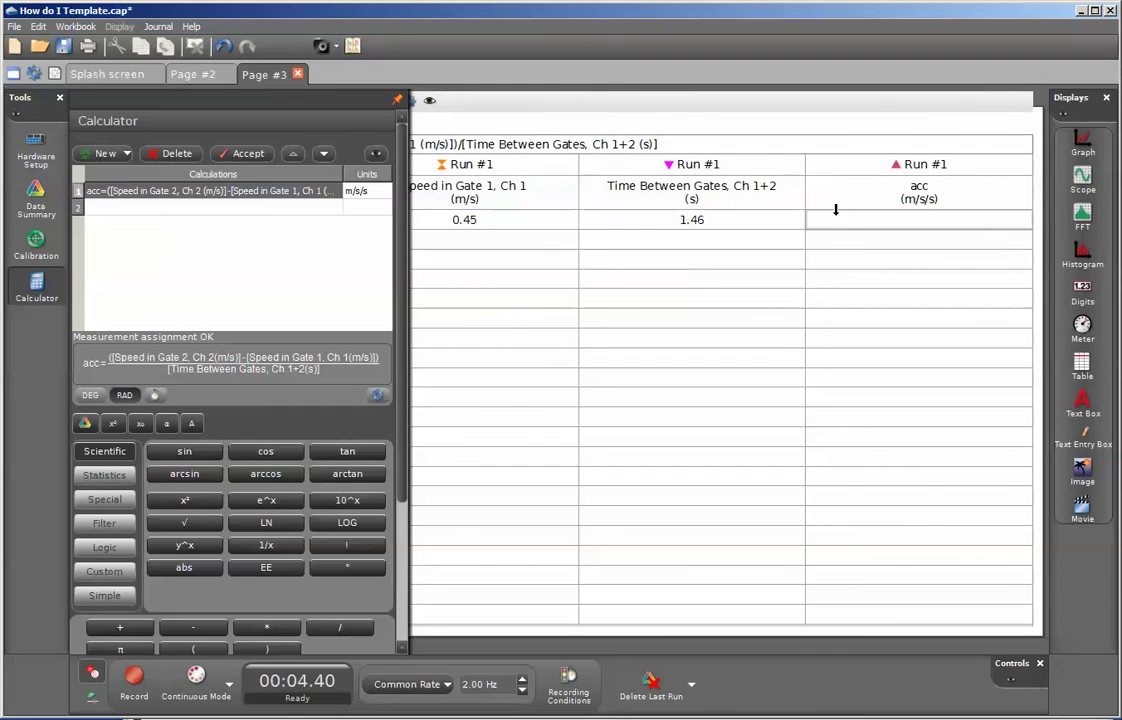
left_click(156, 396)
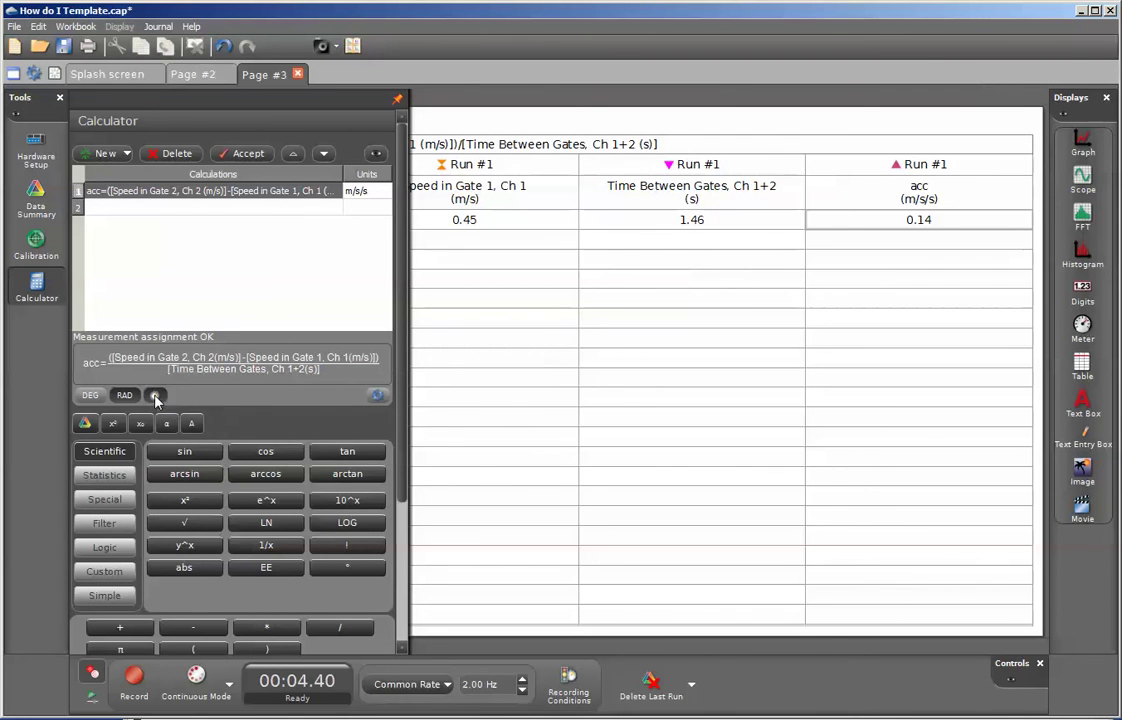